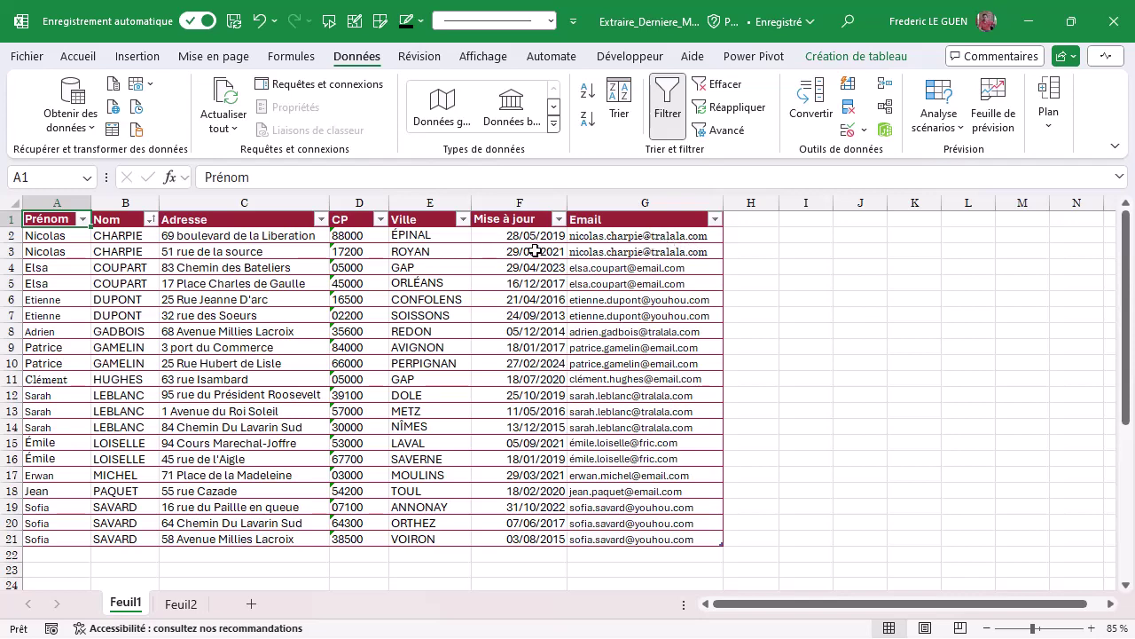
pyautogui.click(762, 236)
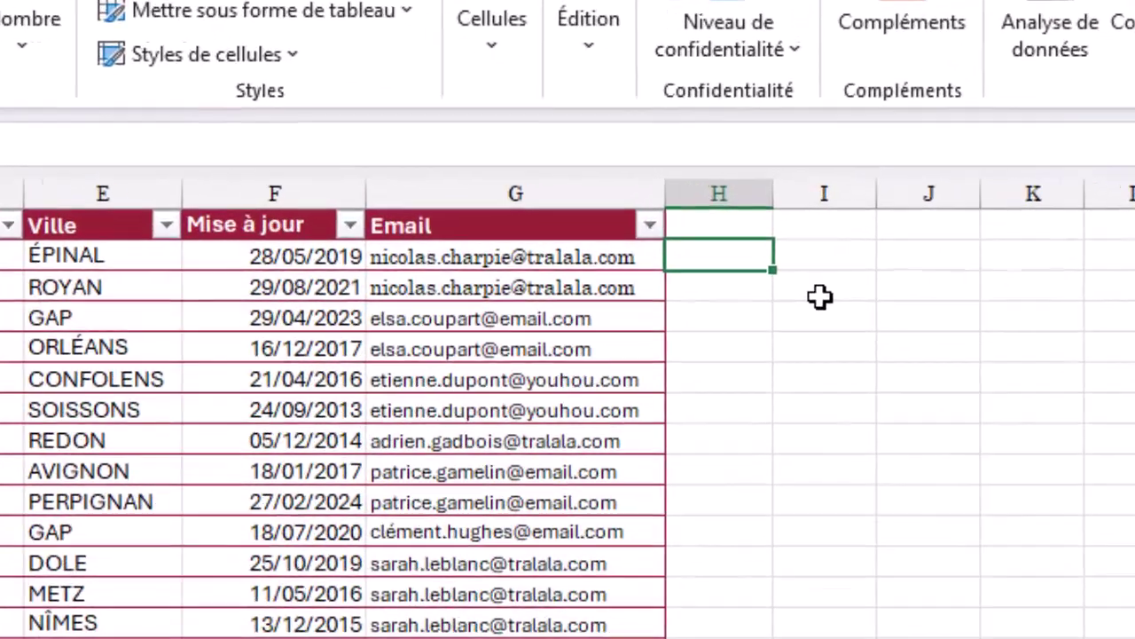
pyautogui.write('=')
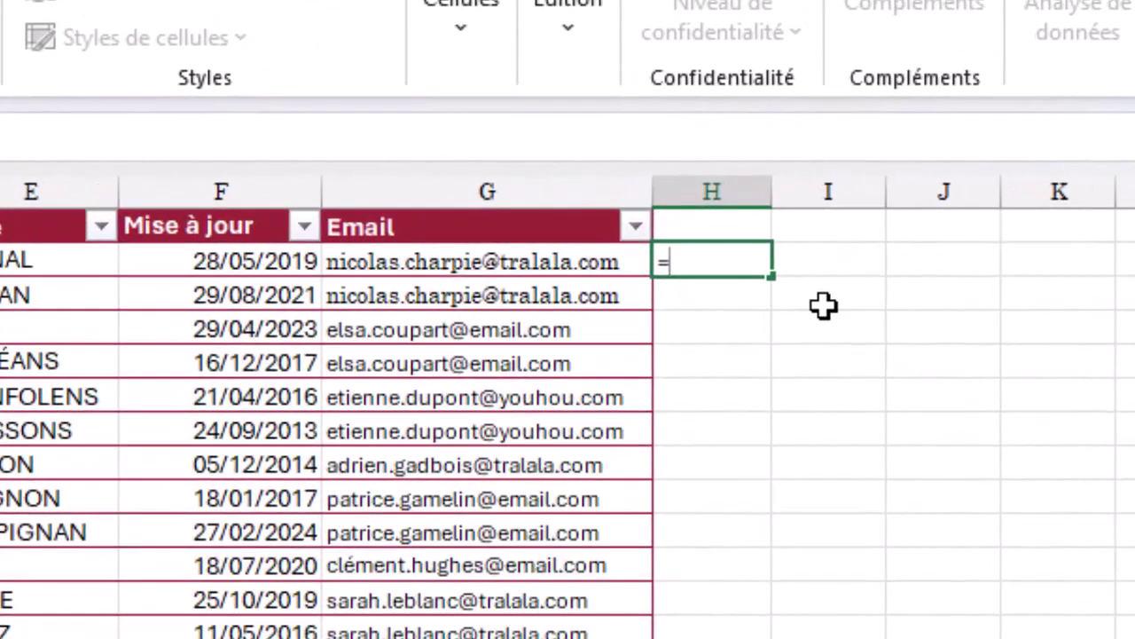
pyautogui.write('MAX')
pyautogui.press('Down')
pyautogui.press('Tab')
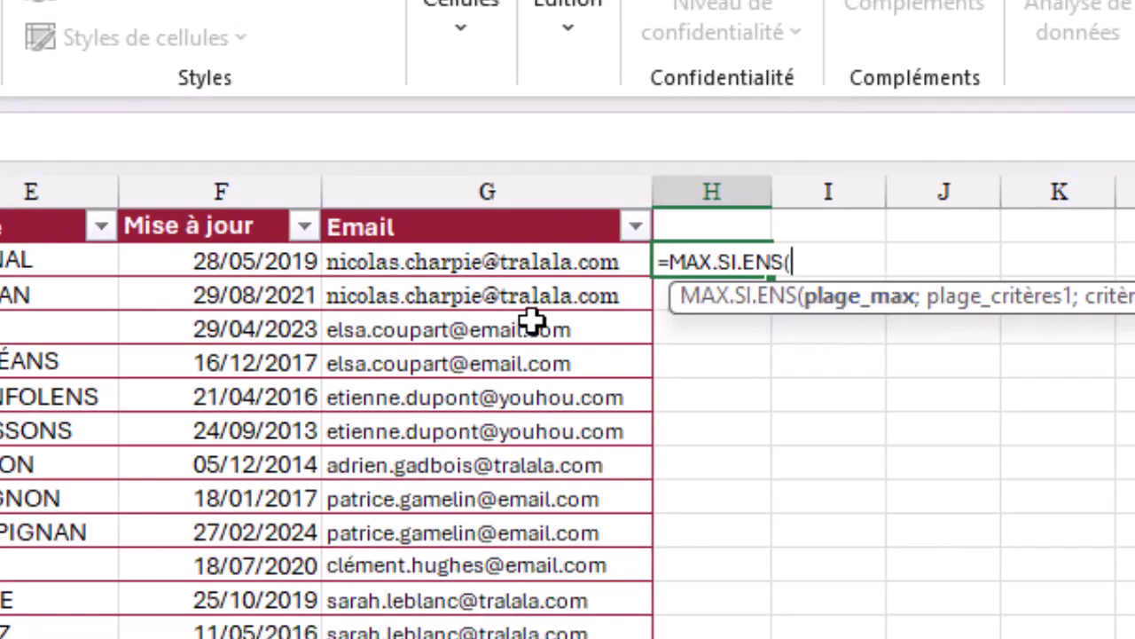
pyautogui.click(193, 211)
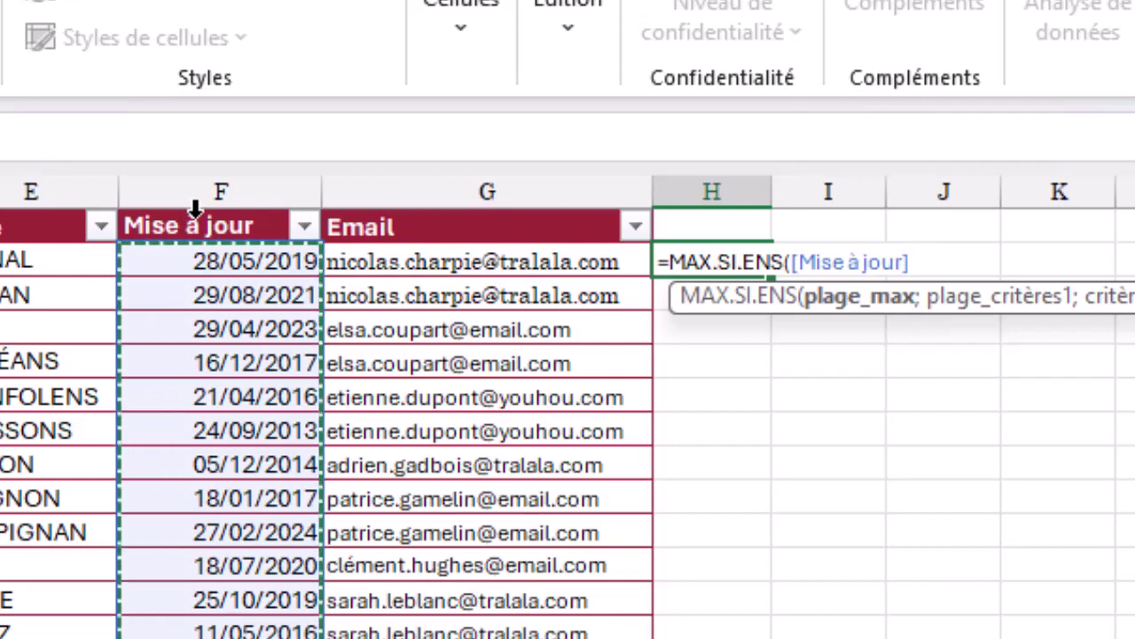
pyautogui.write(';')
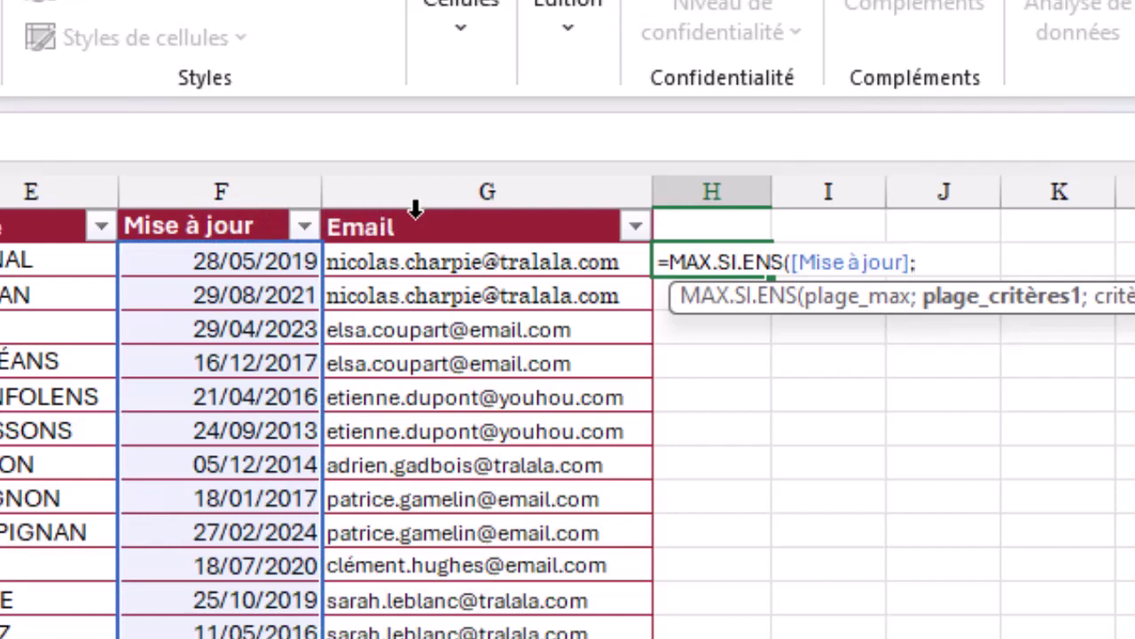
pyautogui.click(428, 209)
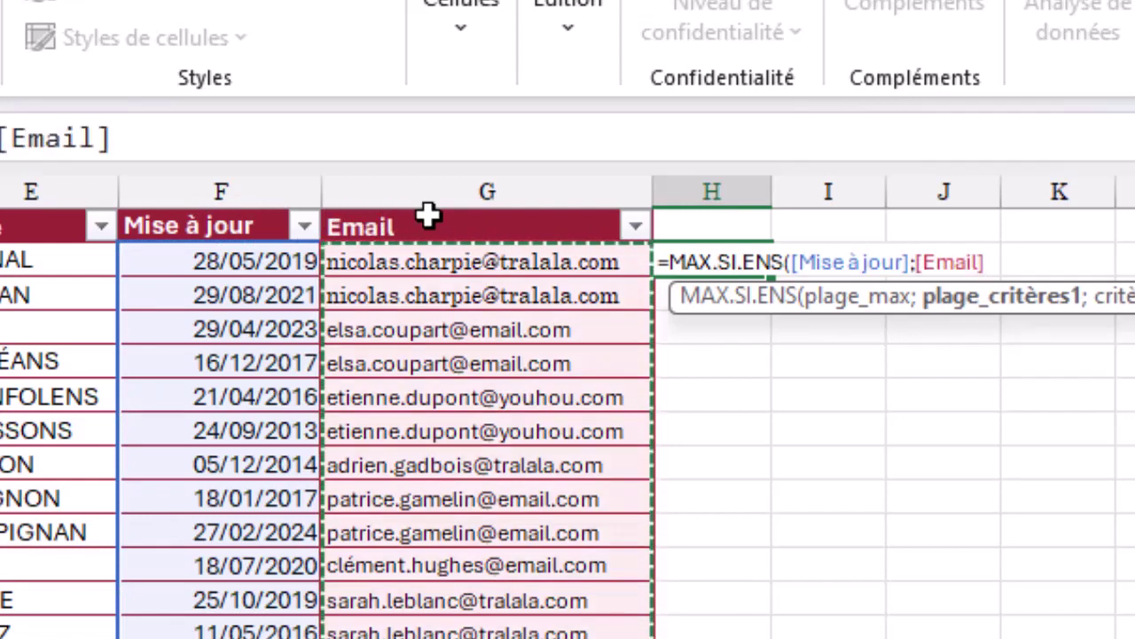
pyautogui.write(';')
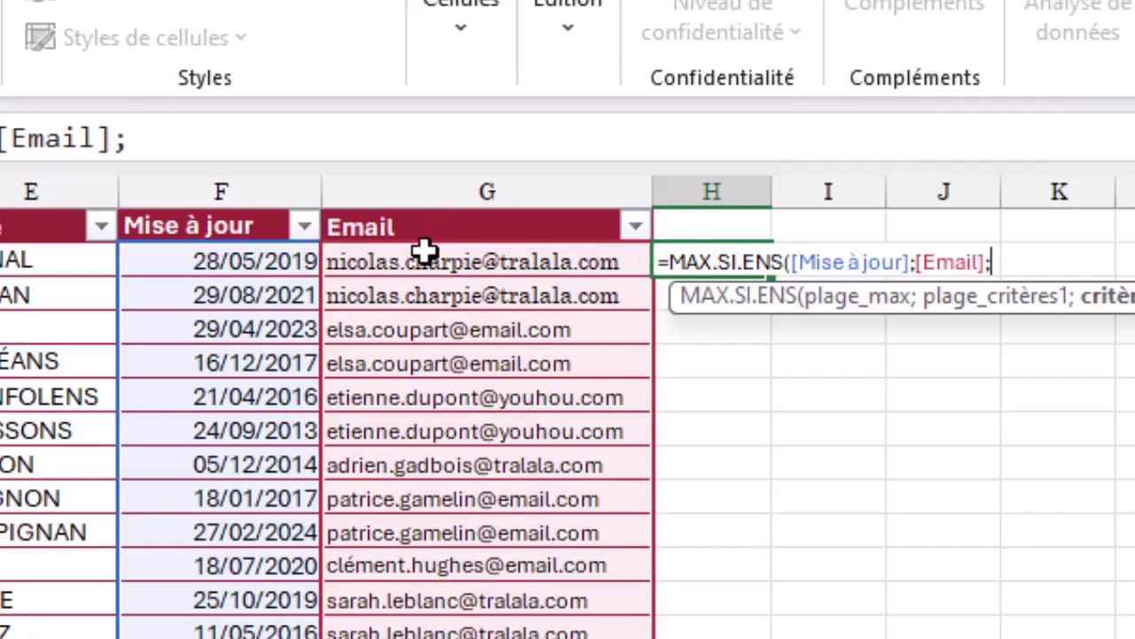
pyautogui.click(422, 257)
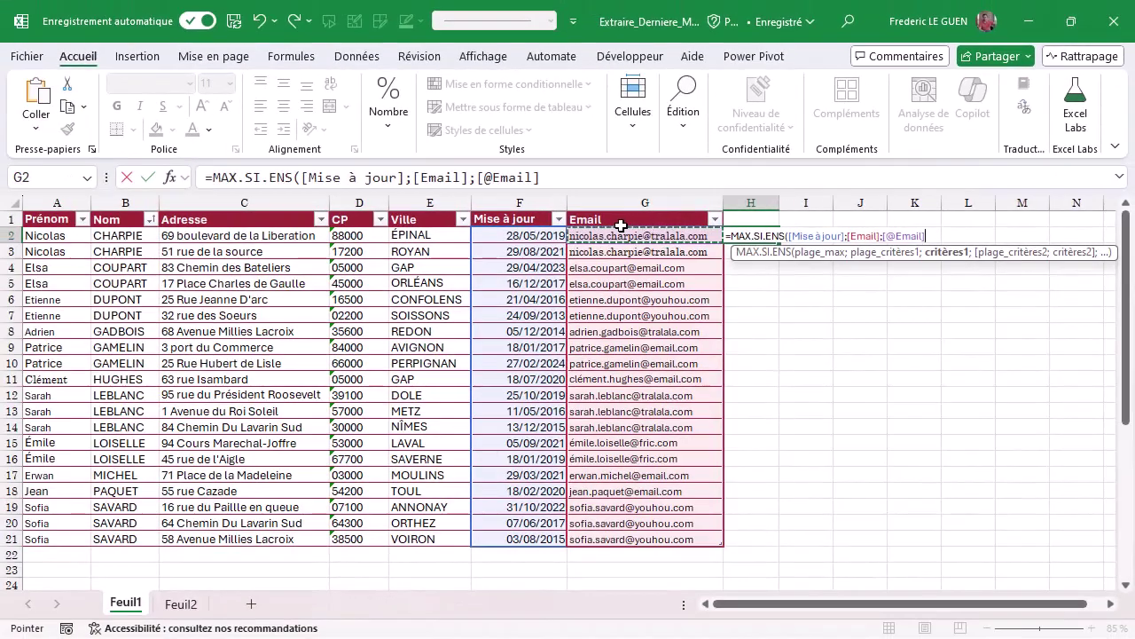
# Commit the formula and format the results in H2:H21 as Date courte.
pyautogui.press('Return')
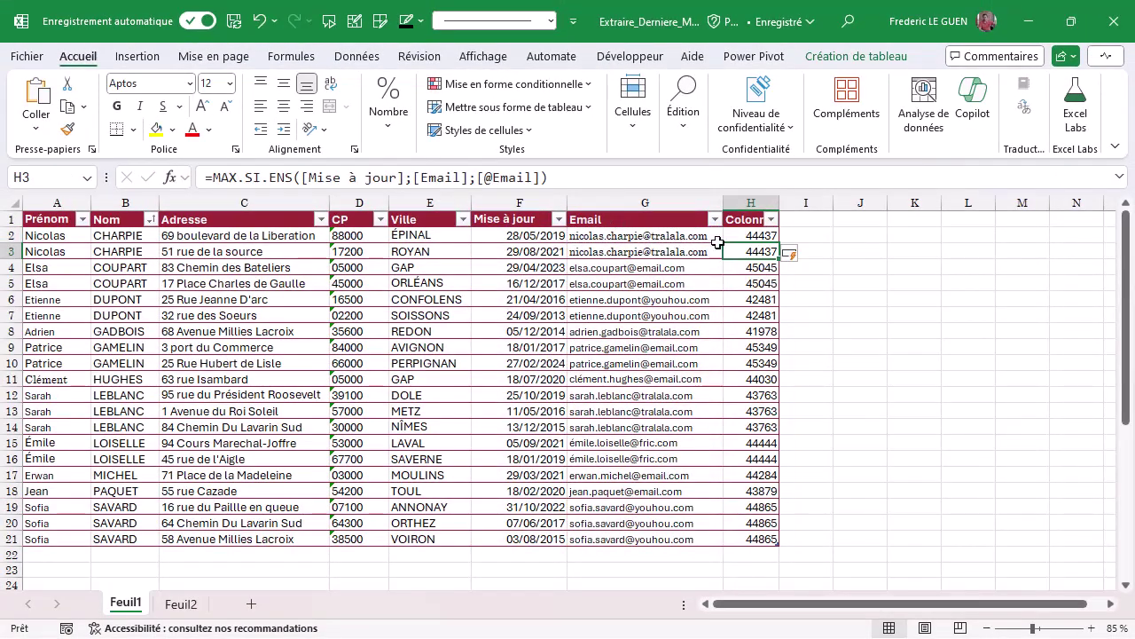
pyautogui.moveTo(747, 235); pyautogui.dragTo(755, 531)
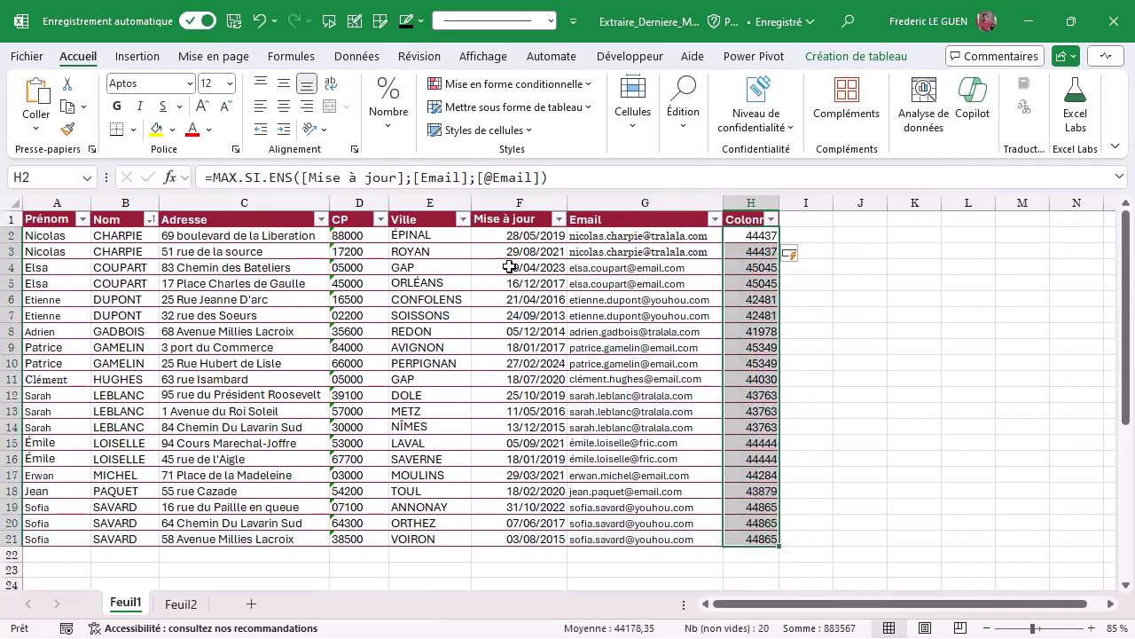
pyautogui.click(390, 124)
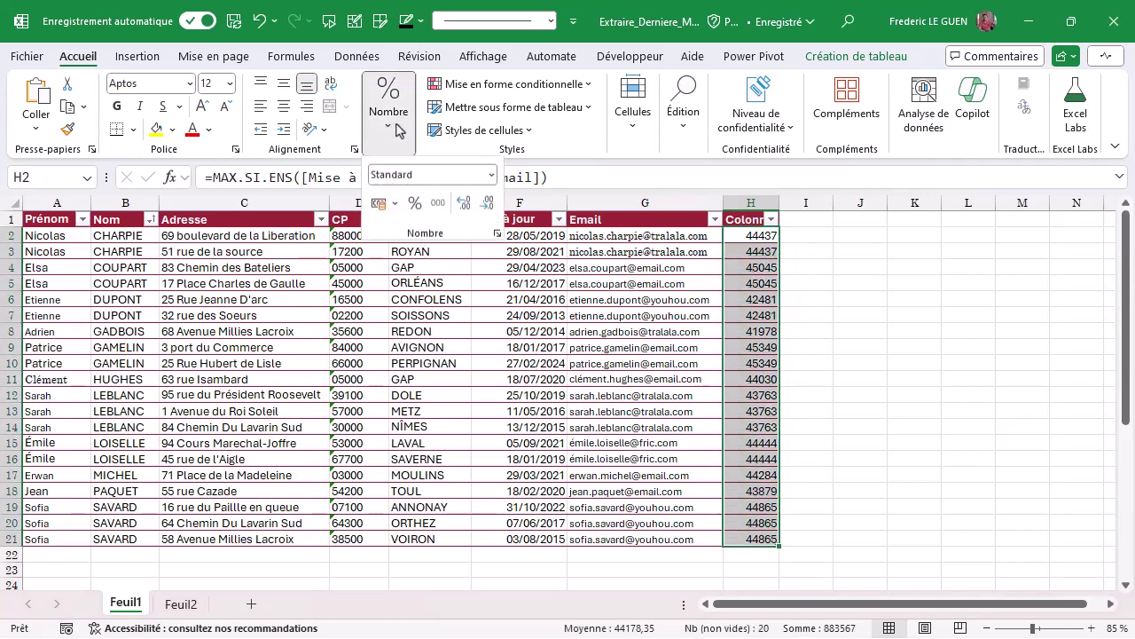
pyautogui.click(490, 174)
pyautogui.click(434, 390)
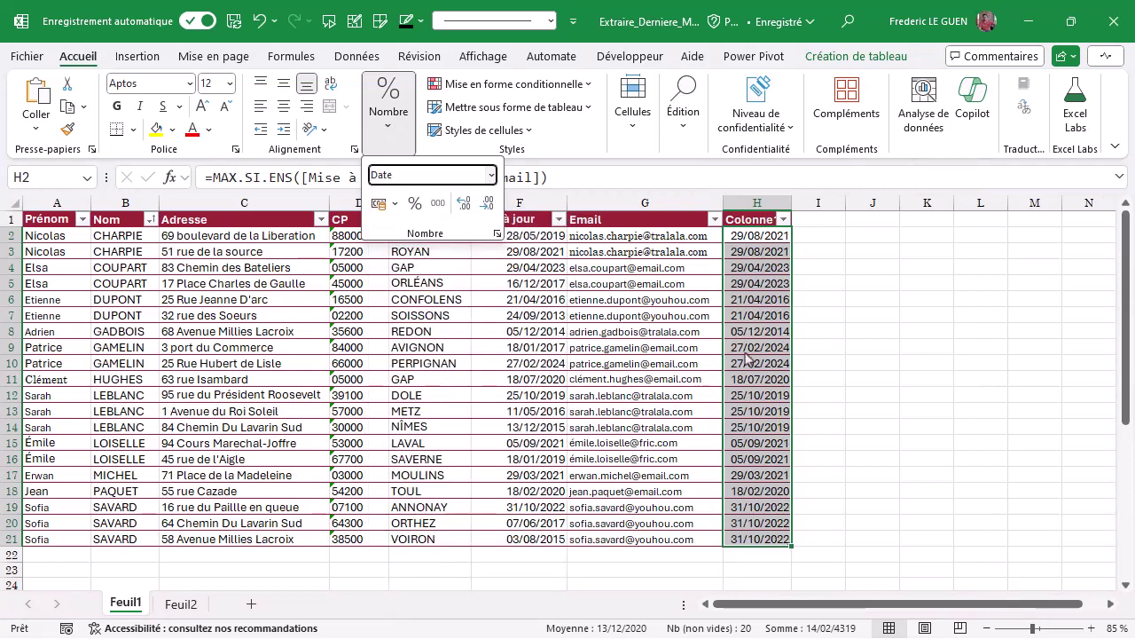
pyautogui.press('Escape')
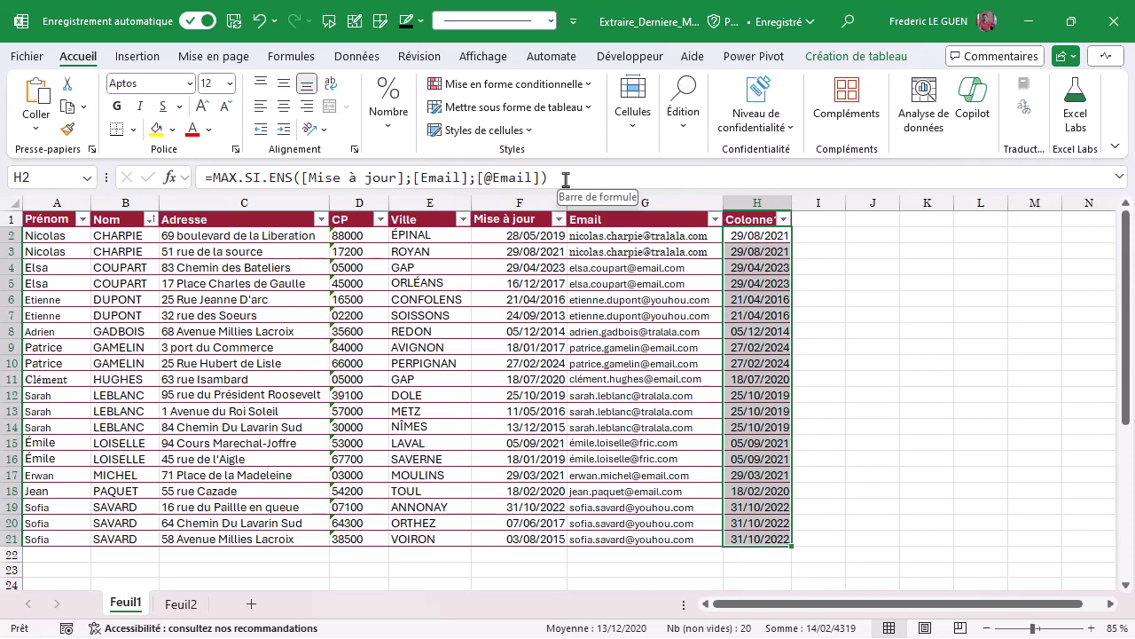
# Append =F2 to the H2 formula so Colonne1 shows VRAI or FAUX per row.
pyautogui.click(565, 179)
pyautogui.write('=')
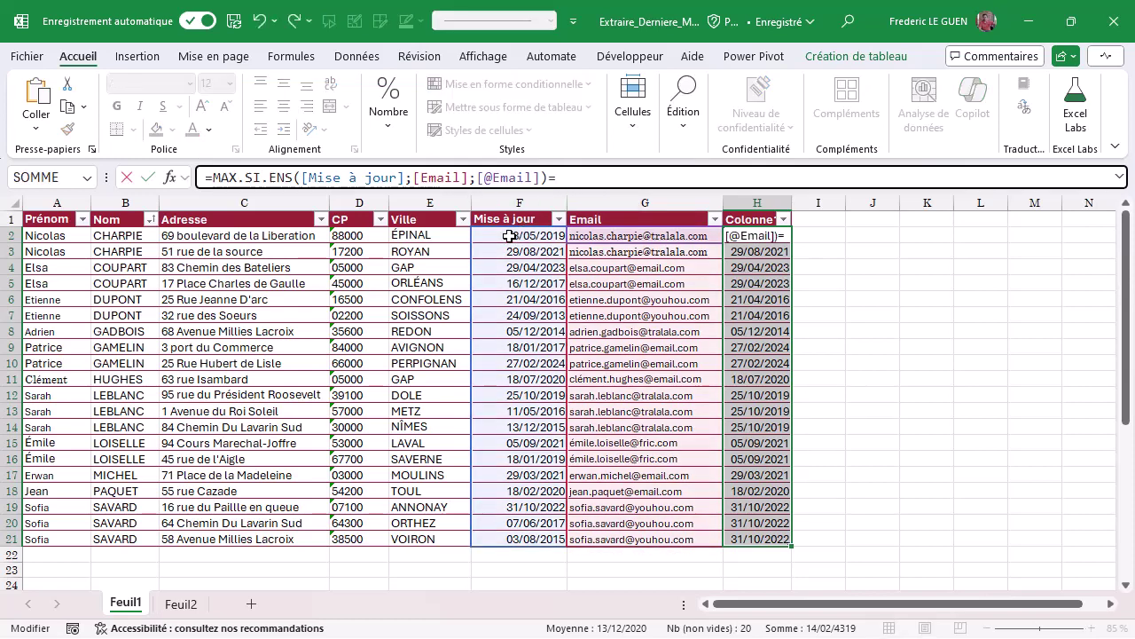
pyautogui.click(509, 236)
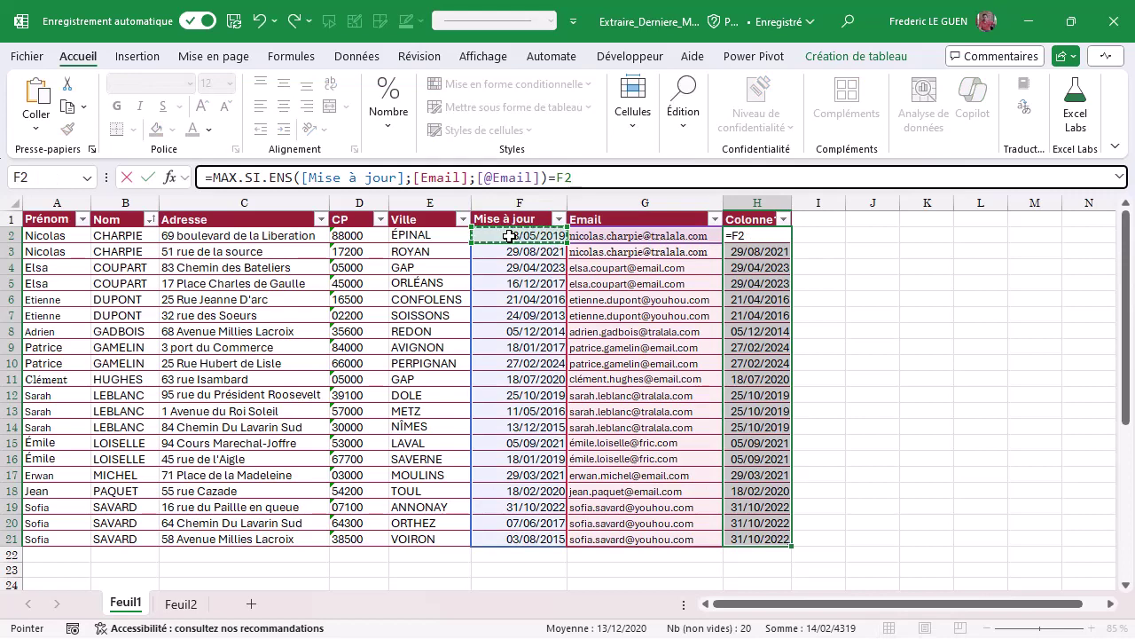
pyautogui.press('Return')
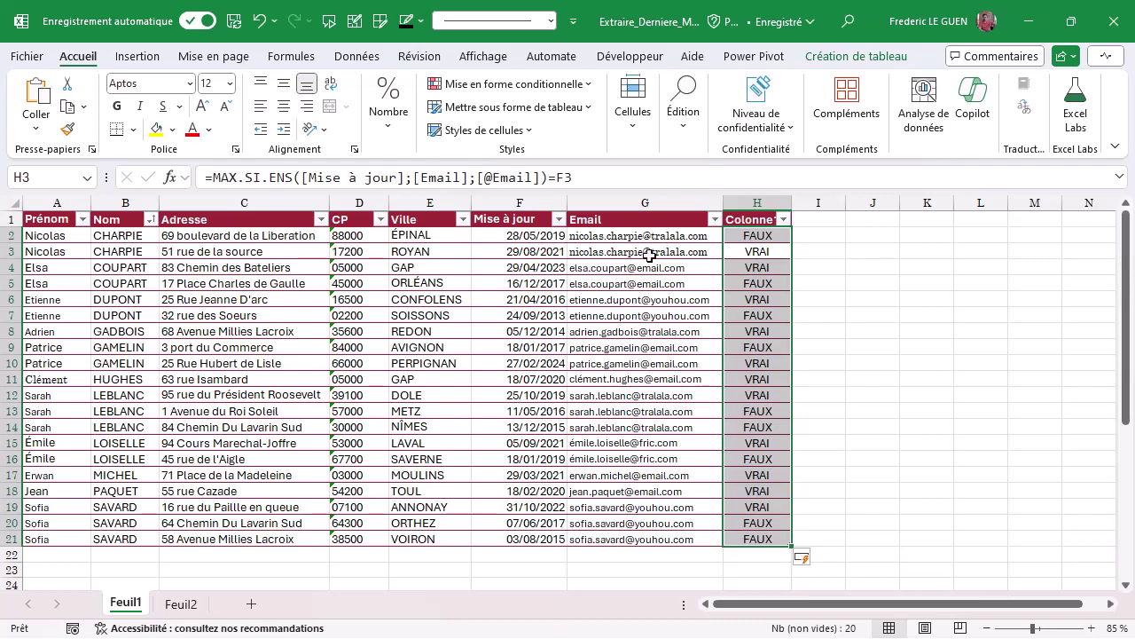
# Filter Colonne1 to hide FAUX, showing only the VRAI rows.
pyautogui.click(782, 220)
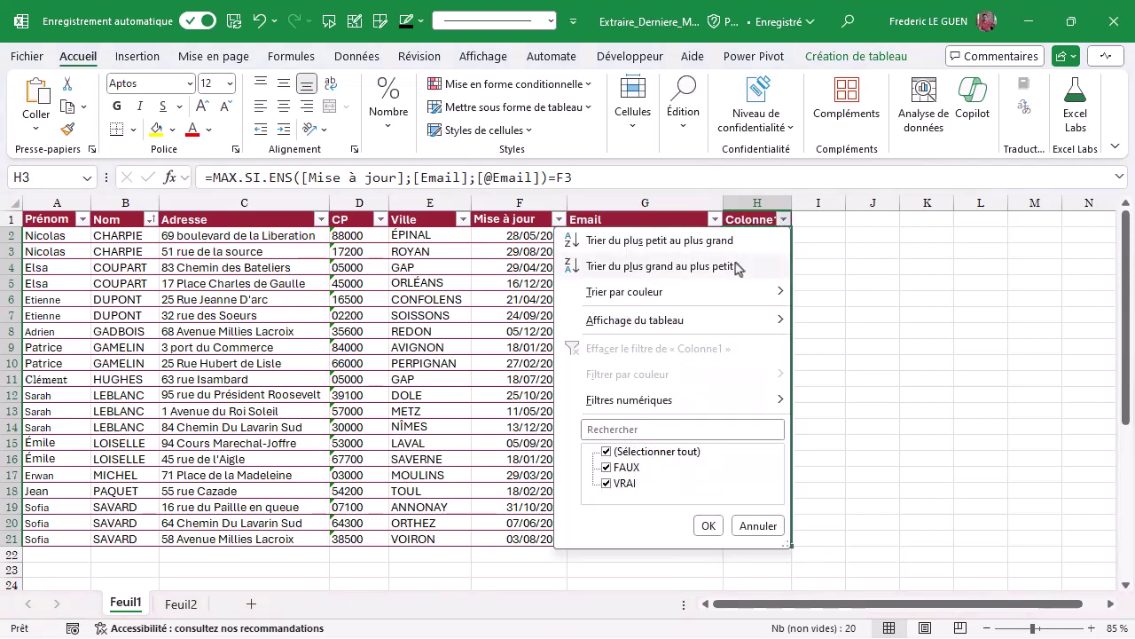
pyautogui.click(606, 470)
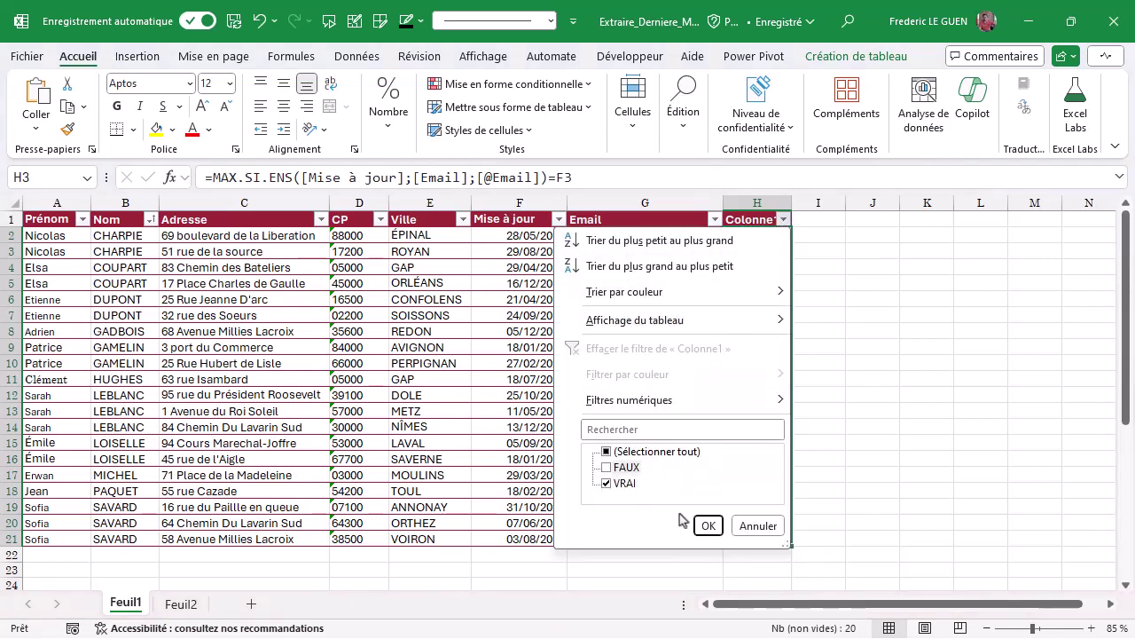
pyautogui.click(708, 525)
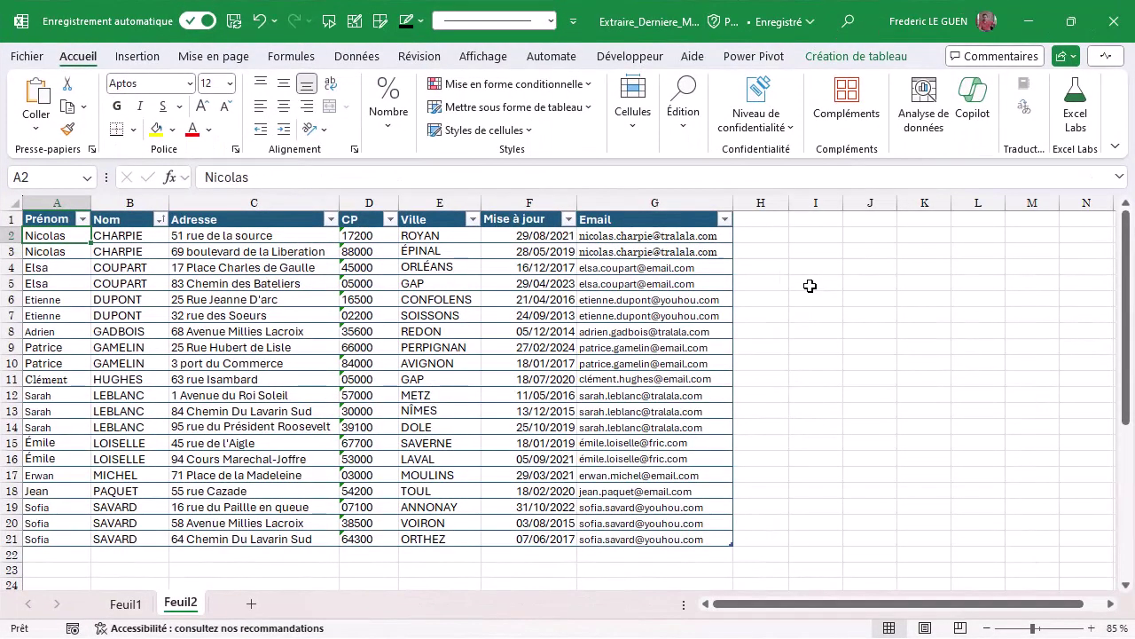
# Load the client table into Power Query Editor.
pyautogui.click(359, 56)
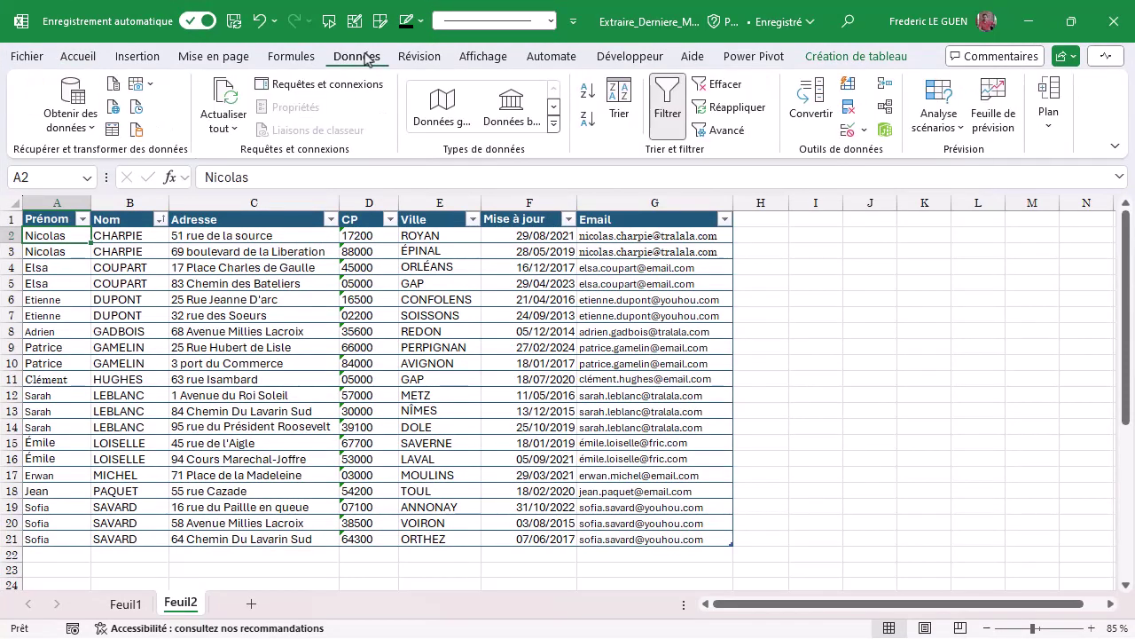
pyautogui.click(113, 129)
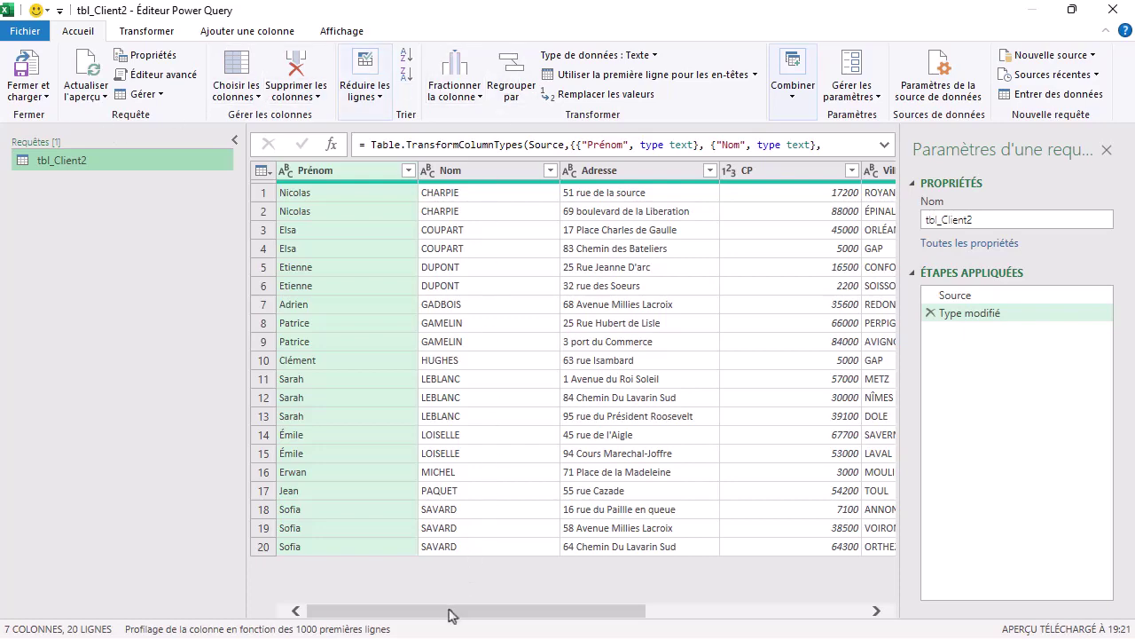
pyautogui.moveTo(452, 611); pyautogui.dragTo(715, 612)
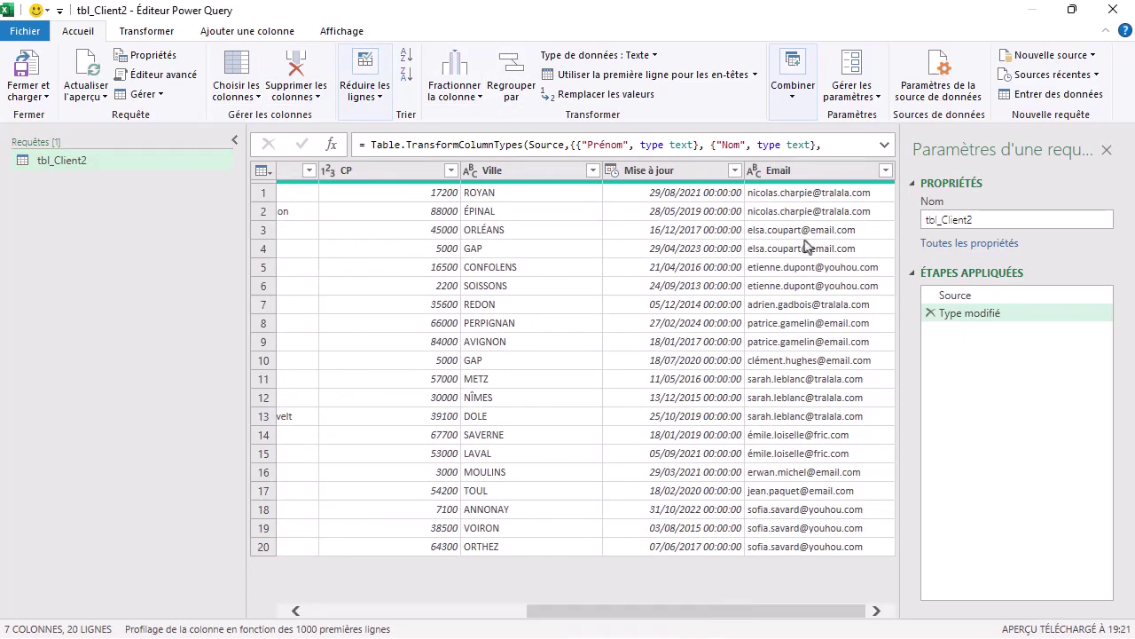
# Change the Mise à jour column type to Date, replacing the current conversion.
pyautogui.click(614, 172)
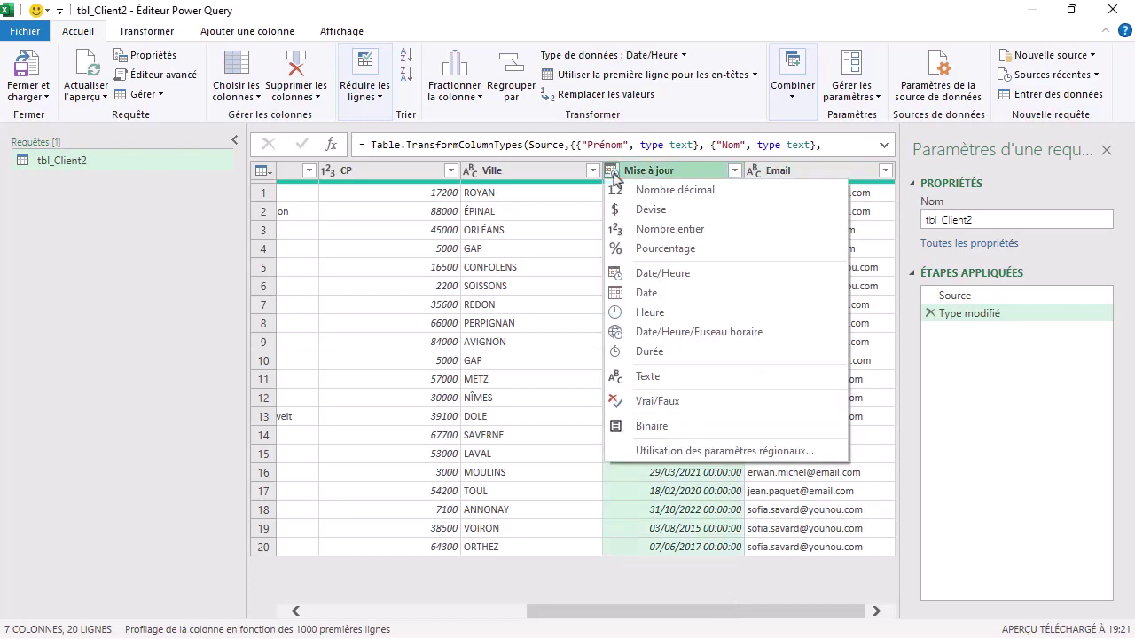
pyautogui.click(617, 292)
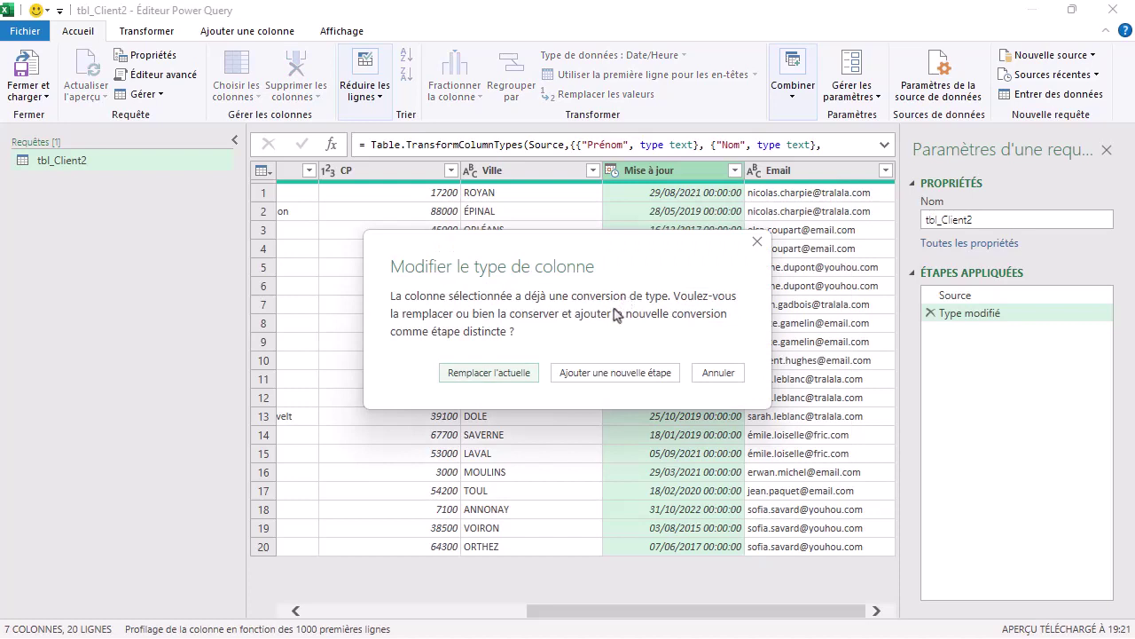
pyautogui.click(509, 372)
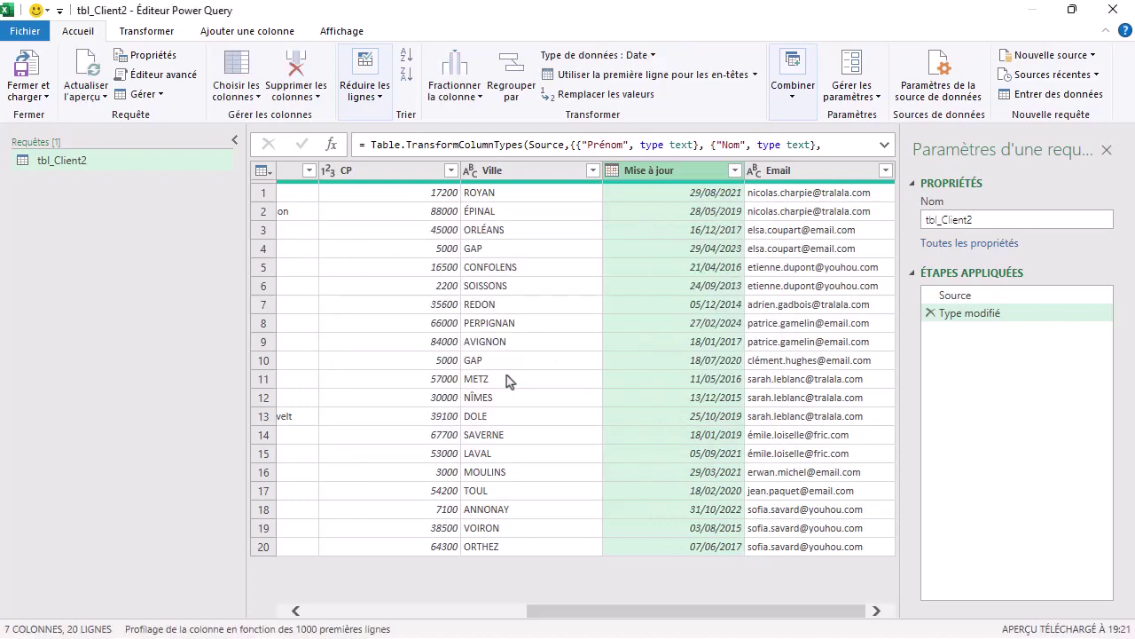
pyautogui.click(785, 178)
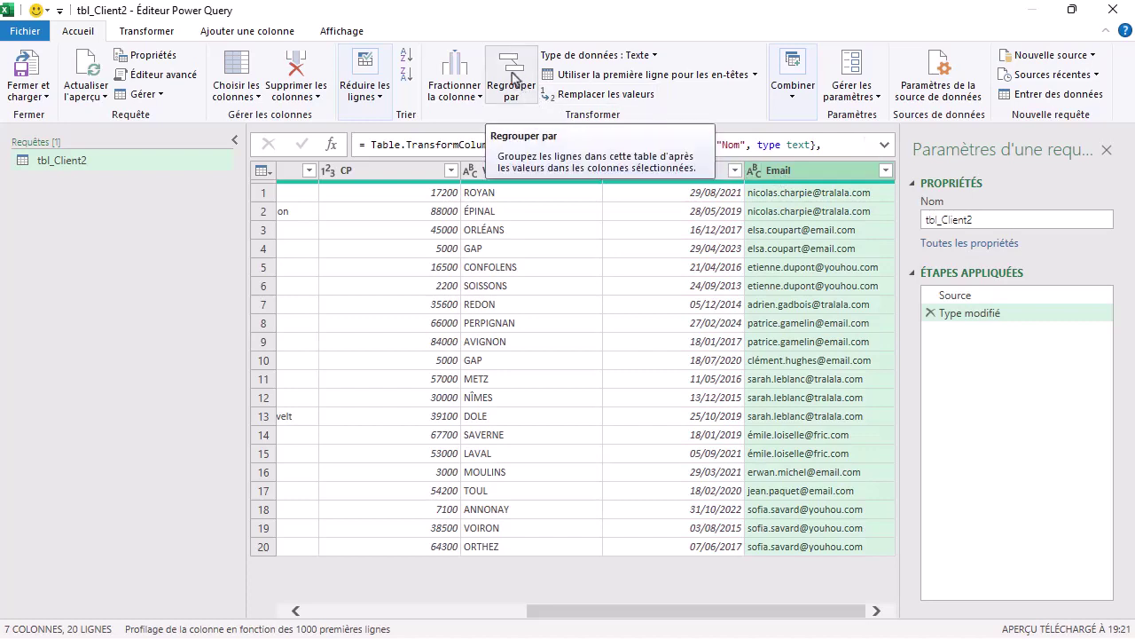
# Group by Email with a Max of Mise à jour aggregation named 'Max Date MaJ'.
pyautogui.click(512, 80)
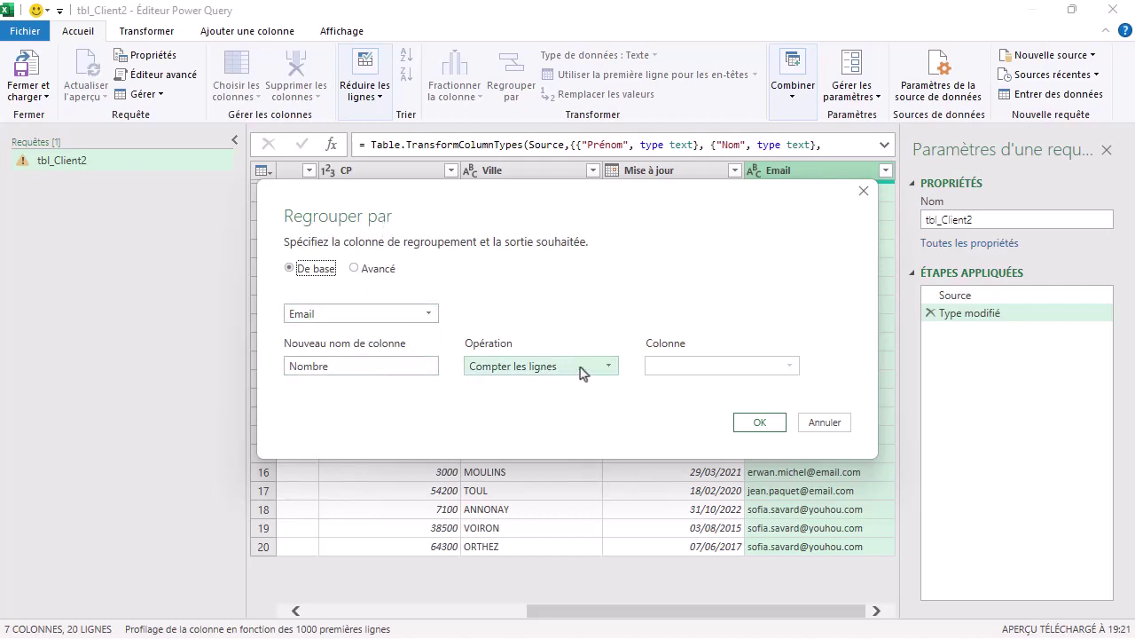
pyautogui.click(584, 372)
pyautogui.click(506, 455)
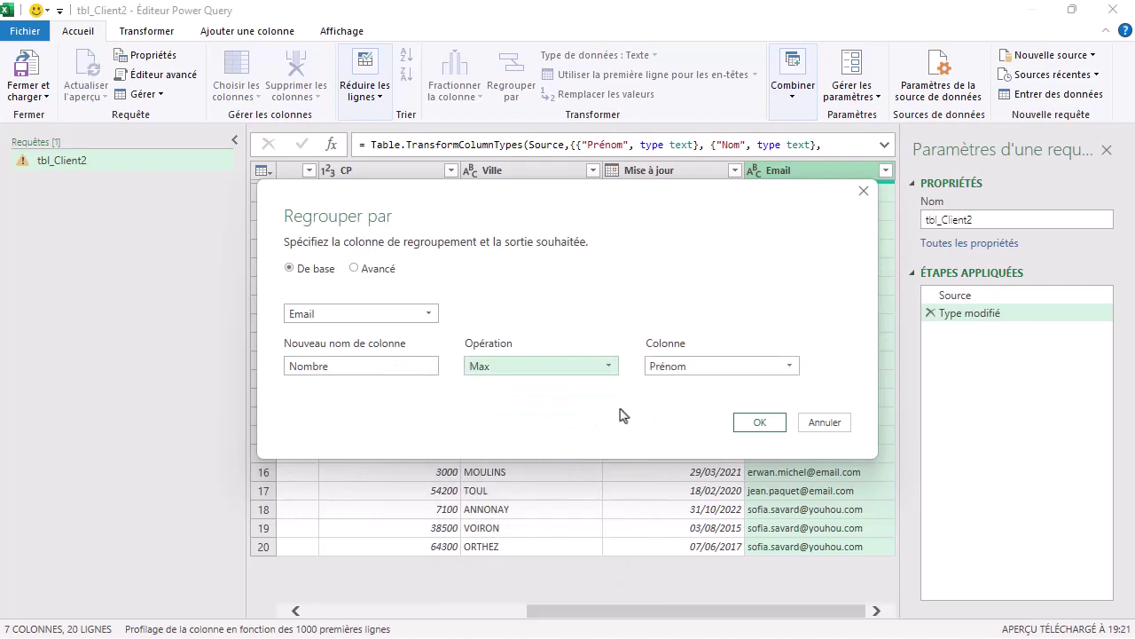
pyautogui.click(787, 370)
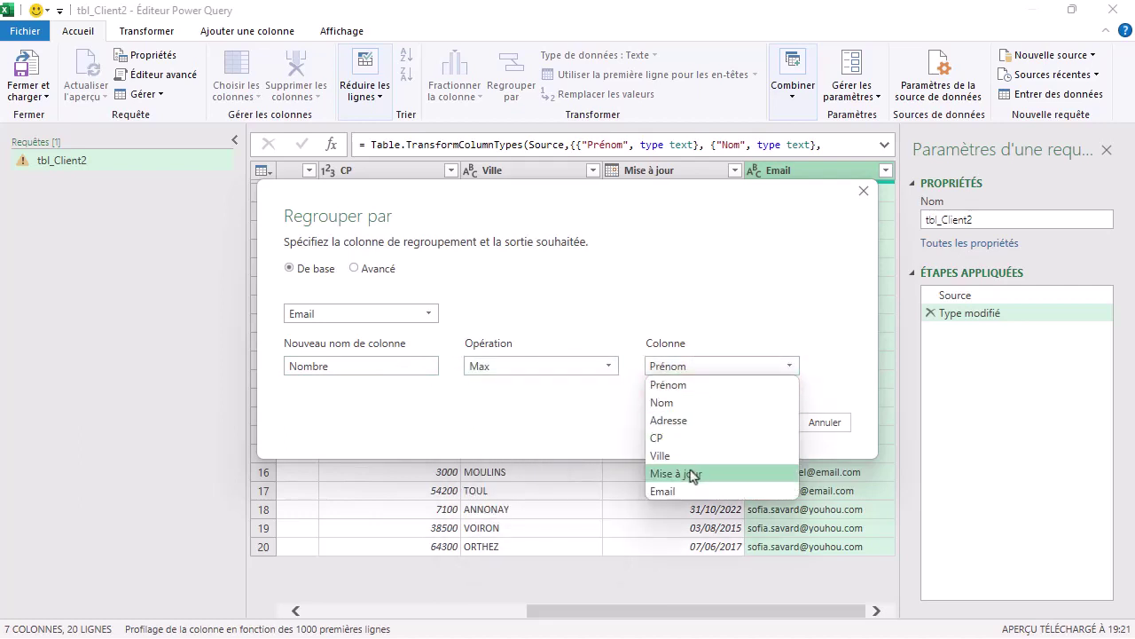
pyautogui.click(690, 473)
pyautogui.click(337, 363)
pyautogui.moveTo(337, 364); pyautogui.dragTo(286, 366)
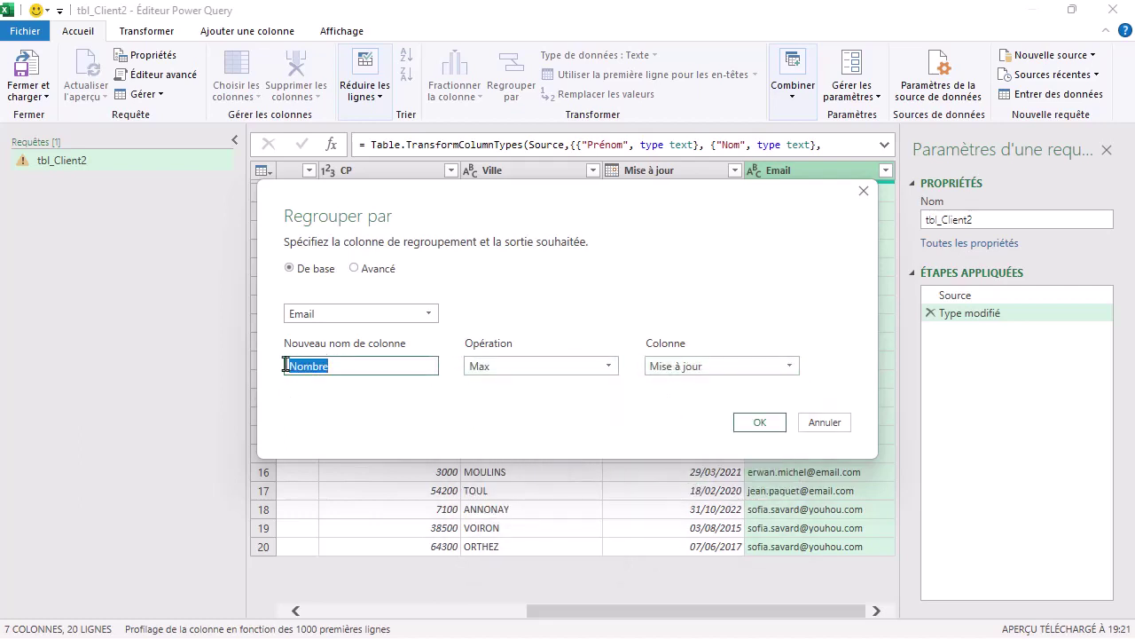
pyautogui.write('Max Date MaJ')
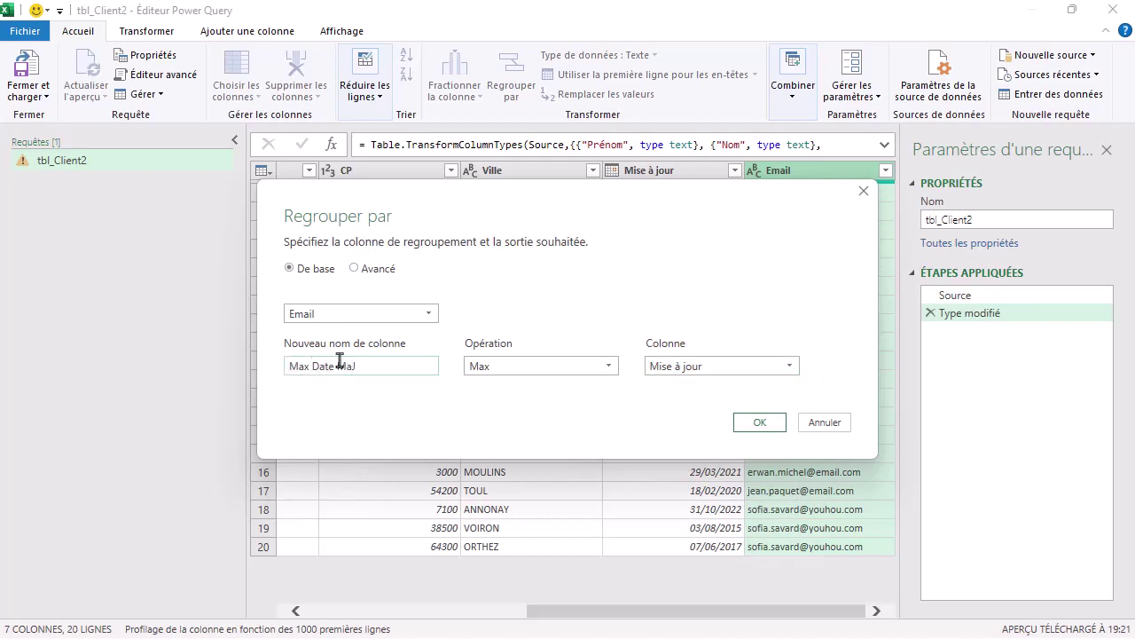
# In Avancé mode, add a 'Toutes' aggregation keeping all rows, and apply the grouping.
pyautogui.click(376, 270)
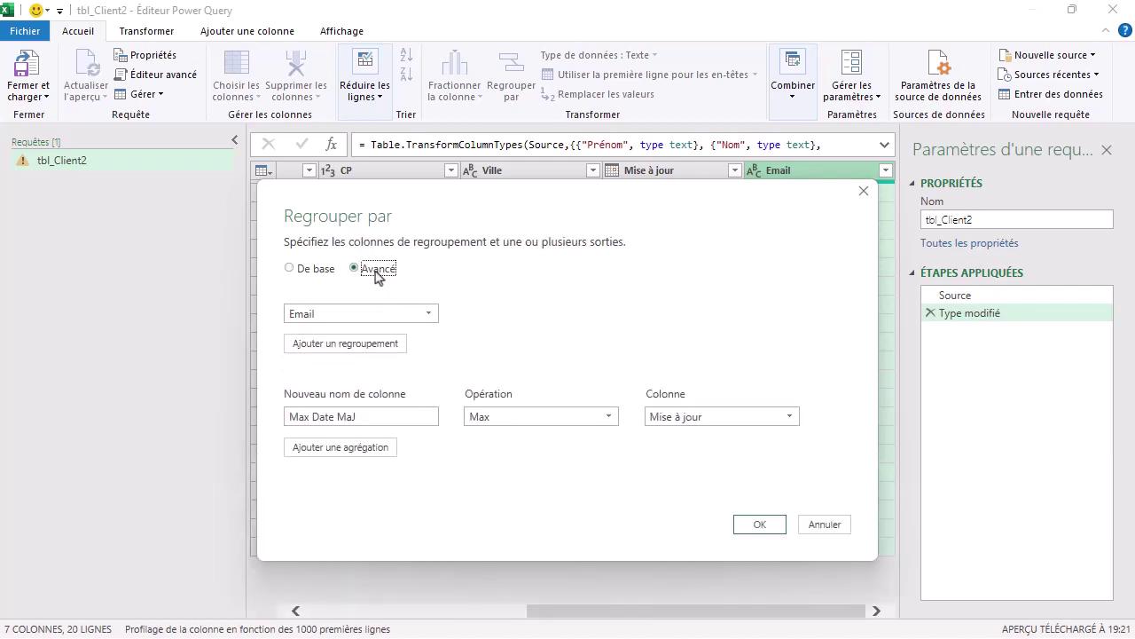
pyautogui.click(340, 449)
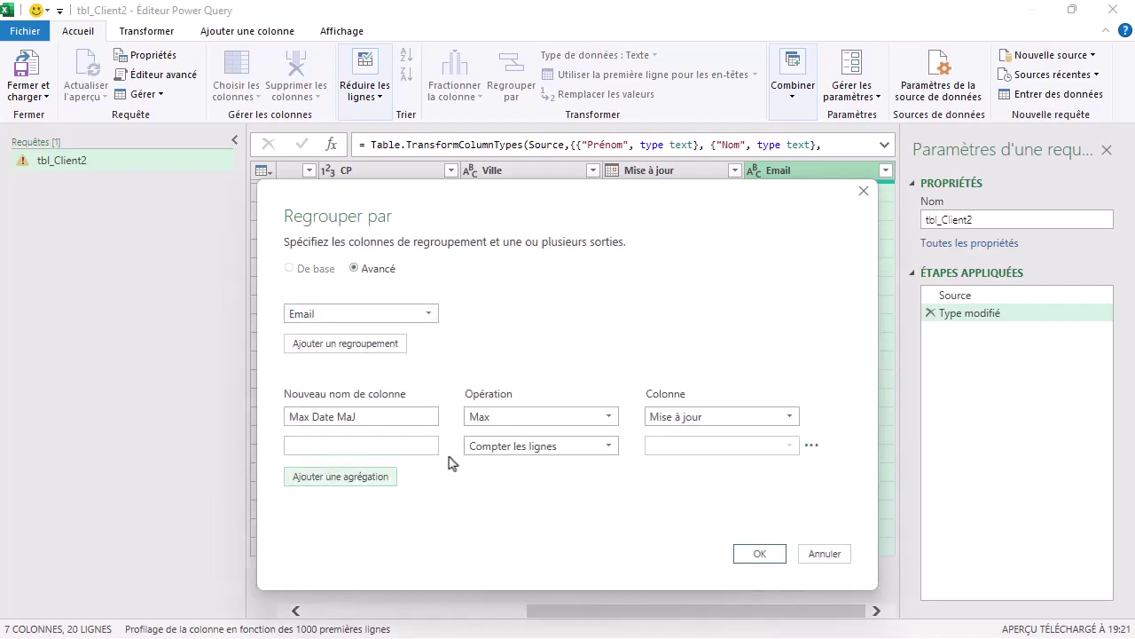
pyautogui.click(498, 448)
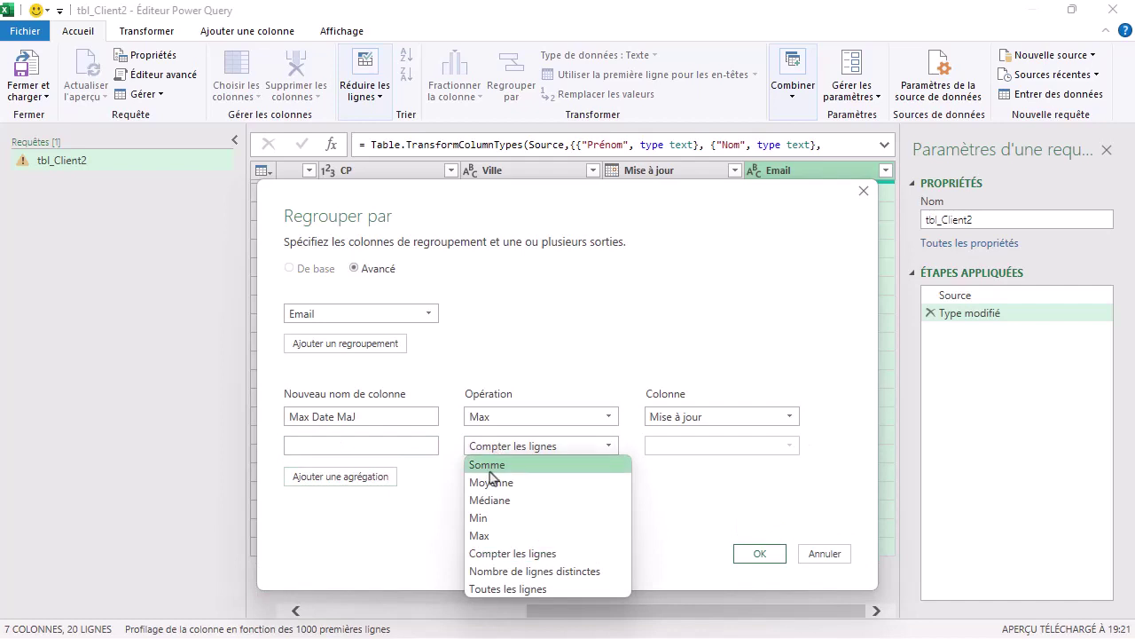
pyautogui.click(495, 589)
pyautogui.click(345, 446)
pyautogui.write('Toutes')
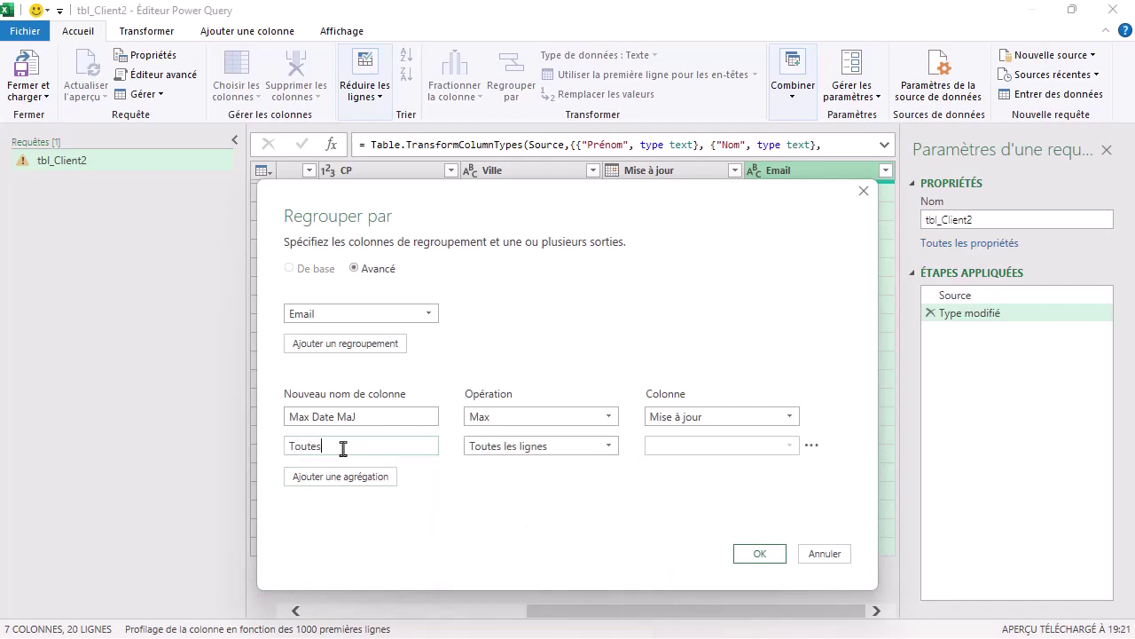
pyautogui.click(739, 551)
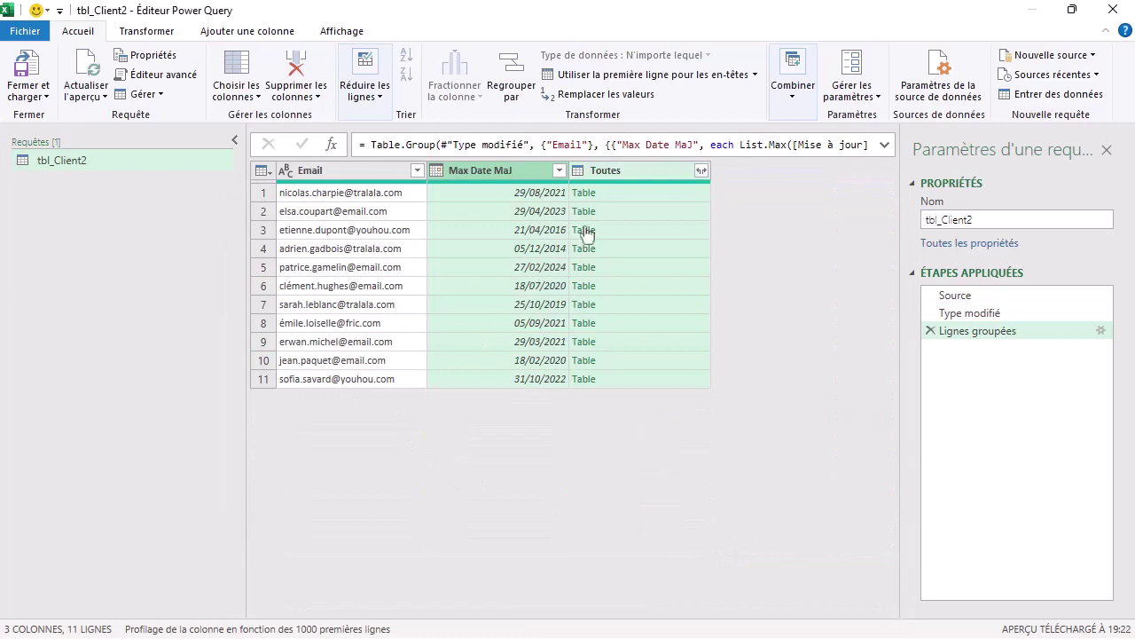
# Preview the nested Toutes tables for two emails, then show the Toutes expand options.
pyautogui.click(608, 199)
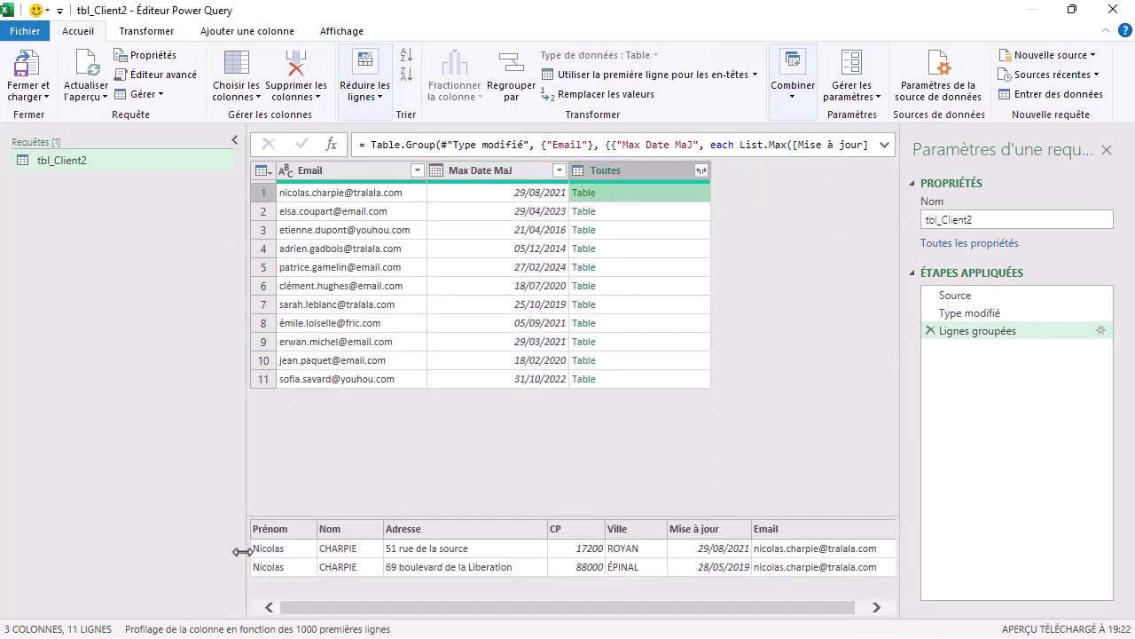
pyautogui.click(622, 309)
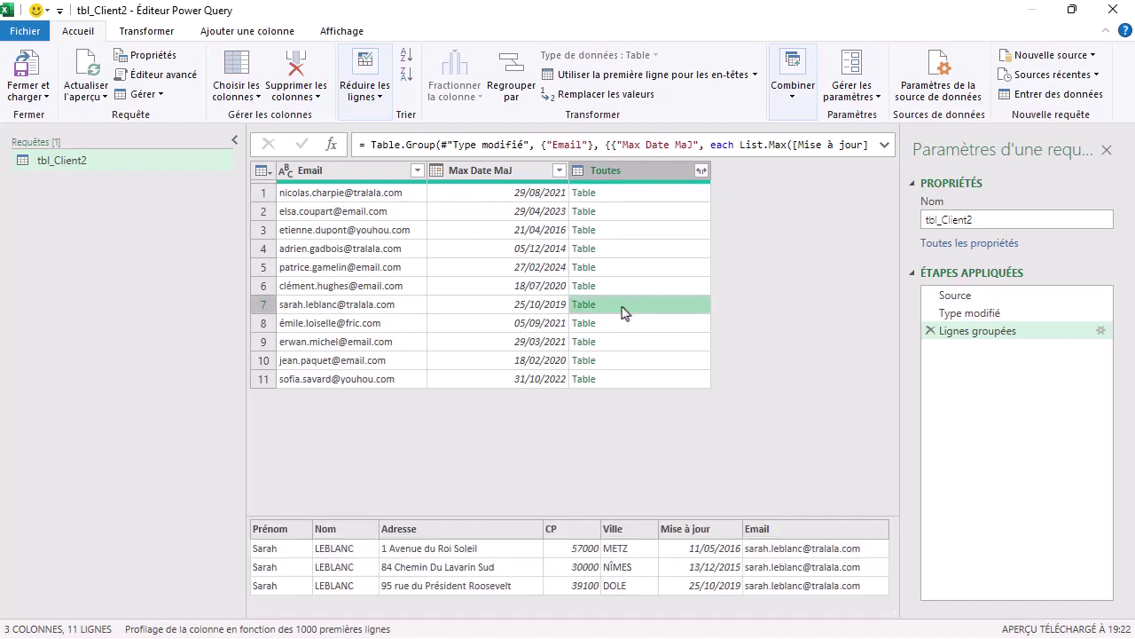
pyautogui.click(700, 172)
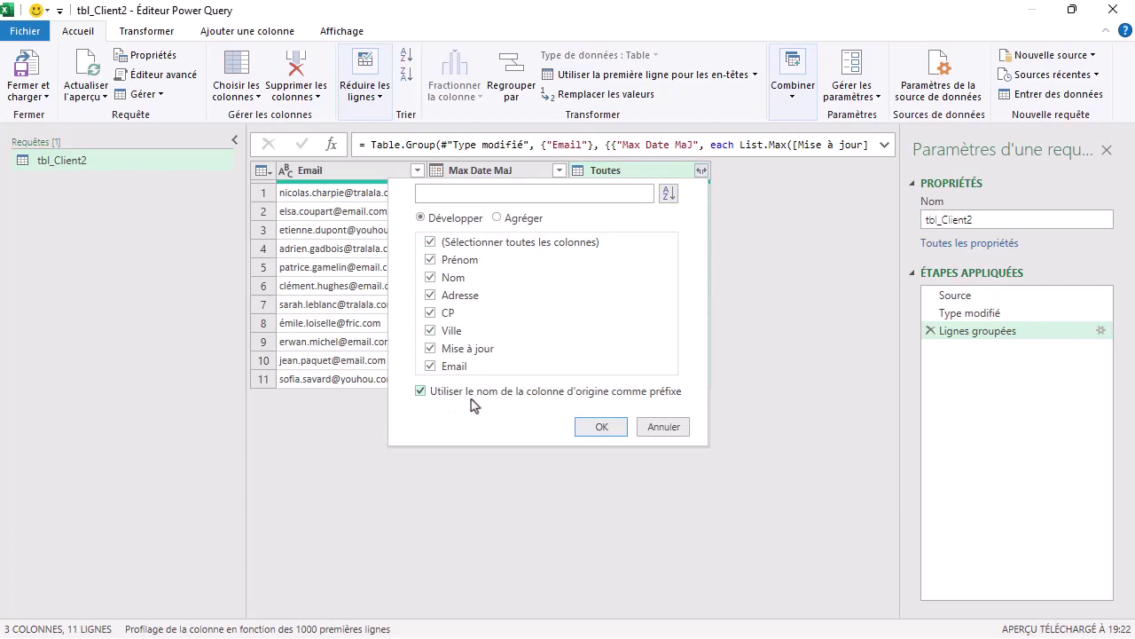
# Expand Toutes without the Email column or name prefix, giving 20 rows.
pyautogui.click(420, 391)
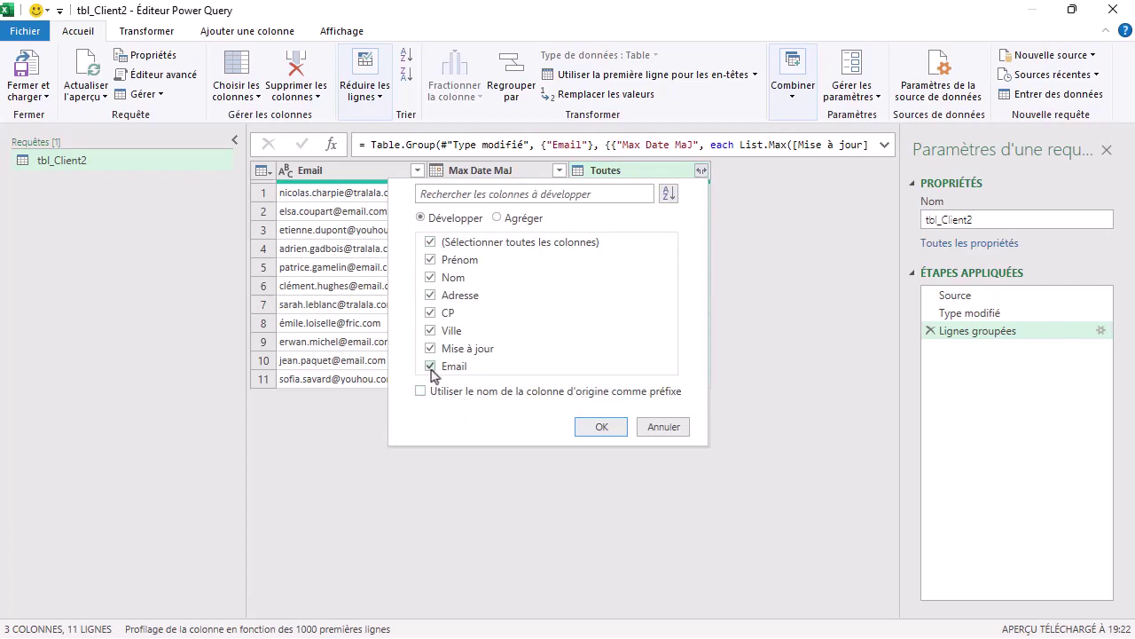
pyautogui.click(431, 367)
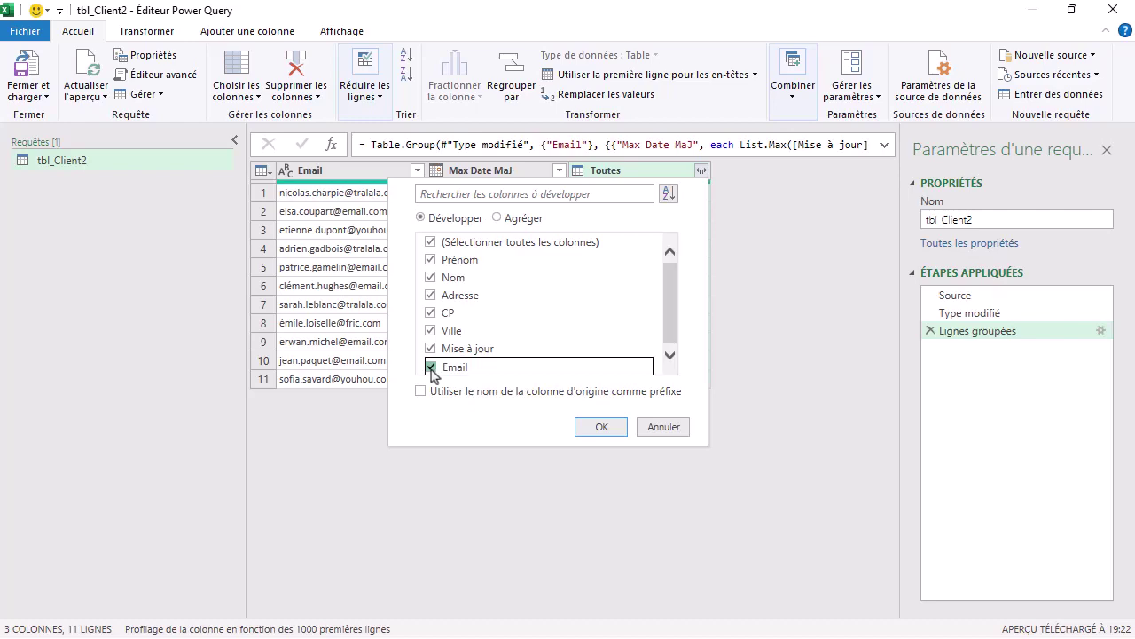
pyautogui.click(599, 427)
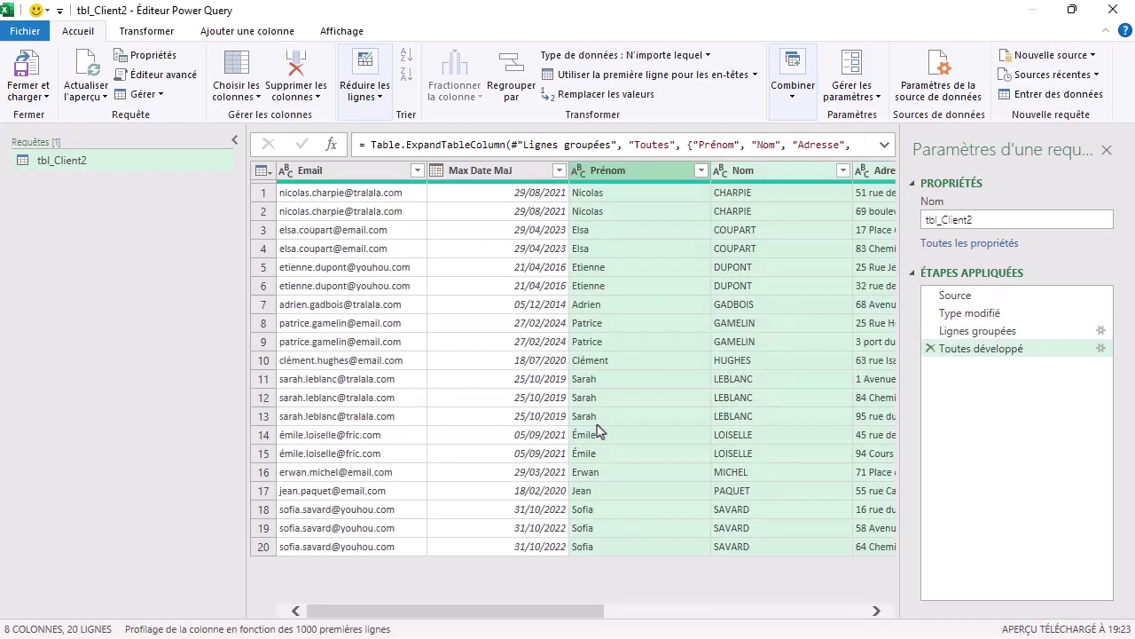
pyautogui.moveTo(519, 611)
pyautogui.mouseDown()
pyautogui.moveTo(796, 629)
pyautogui.moveTo(528, 630)
pyautogui.mouseUp()
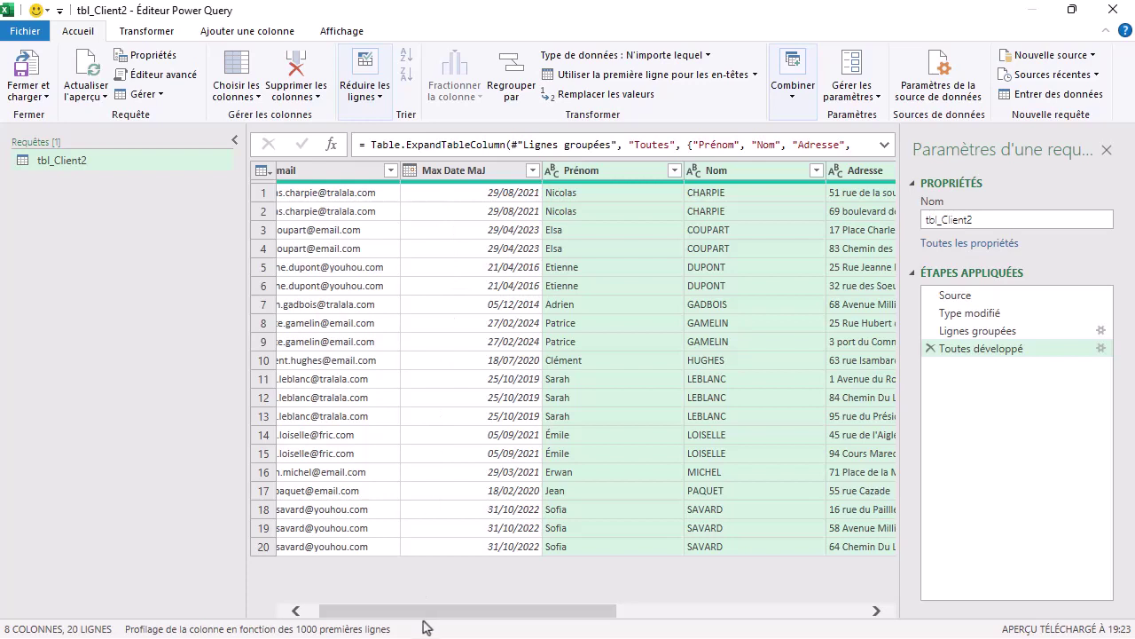
pyautogui.moveTo(423, 623); pyautogui.dragTo(692, 620)
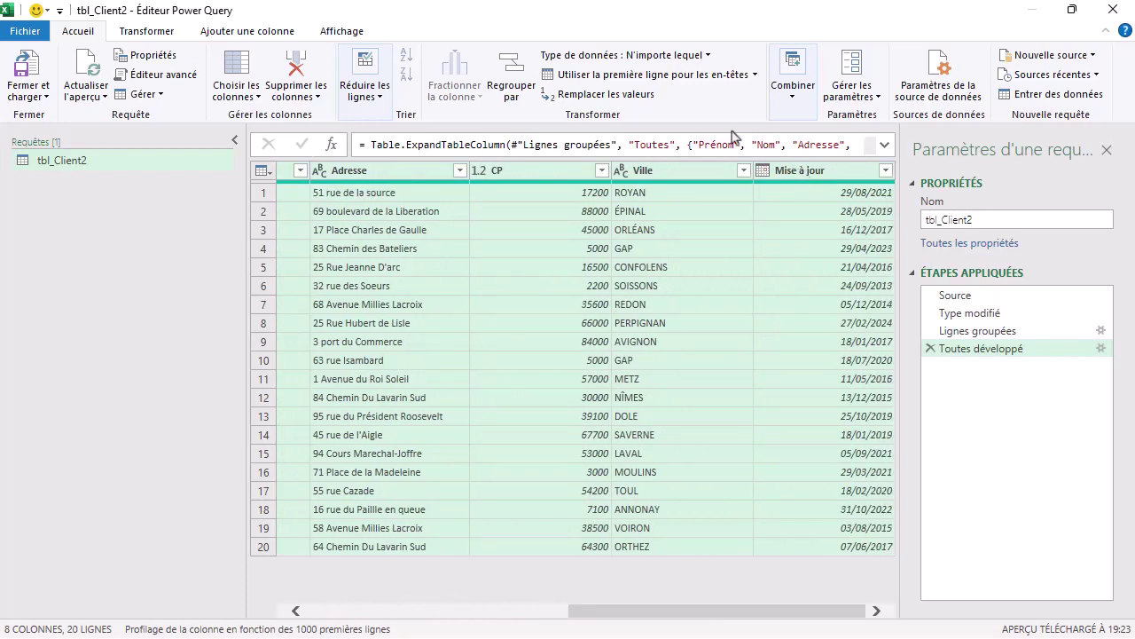
pyautogui.click(280, 33)
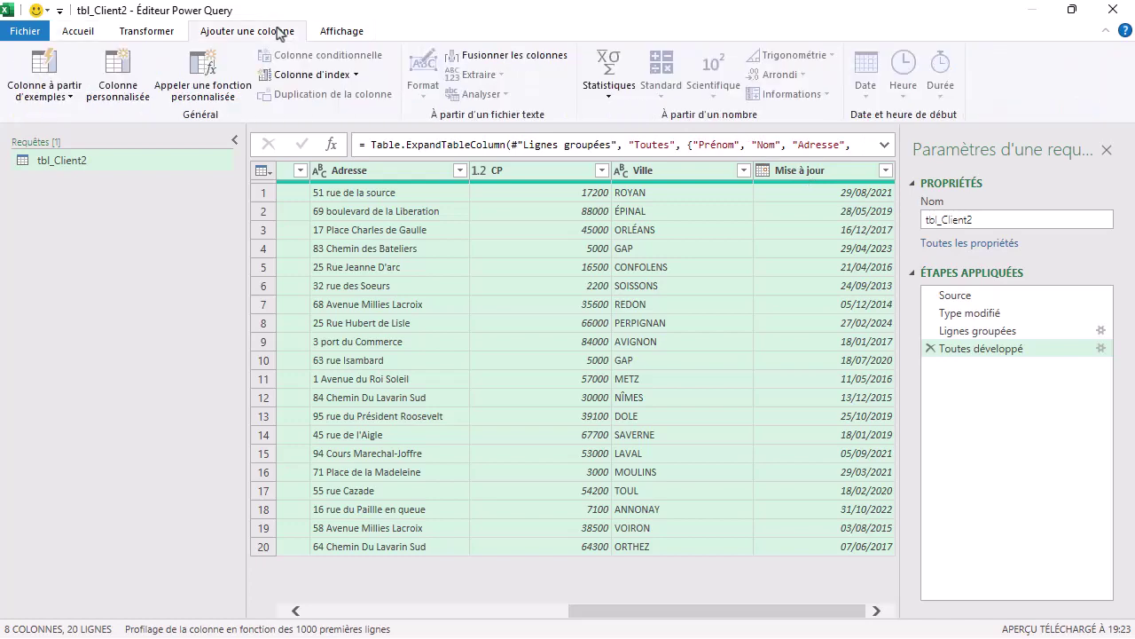
# Add conditional column Personnalisé: if Max Date MaJ equals Mise à jour then TRUE, else null.
pyautogui.click(828, 174)
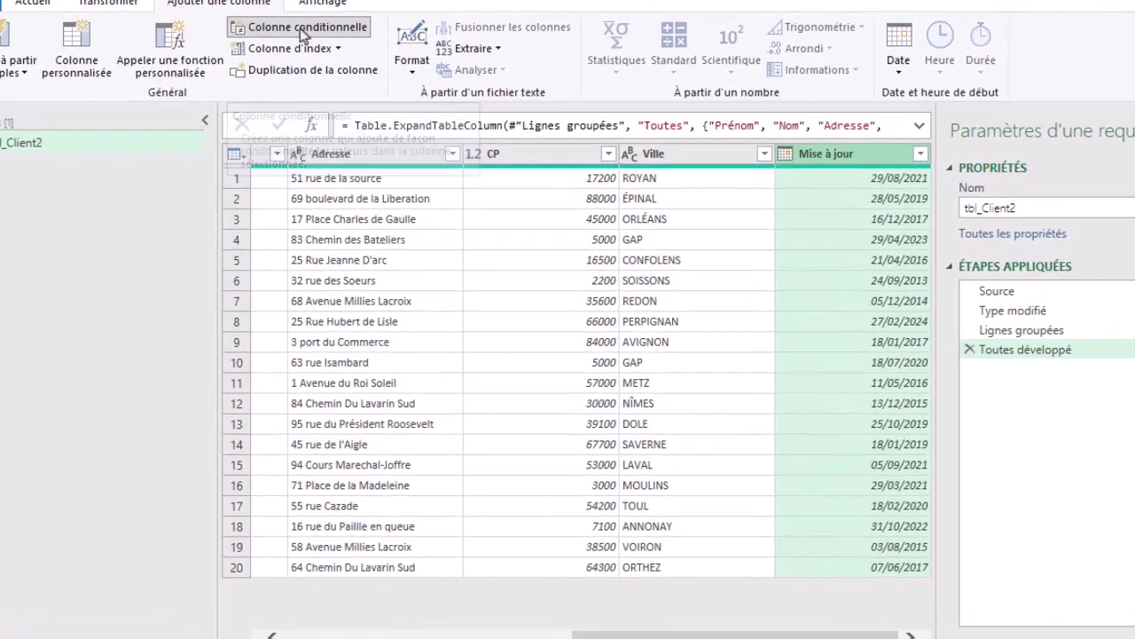
pyautogui.click(325, 56)
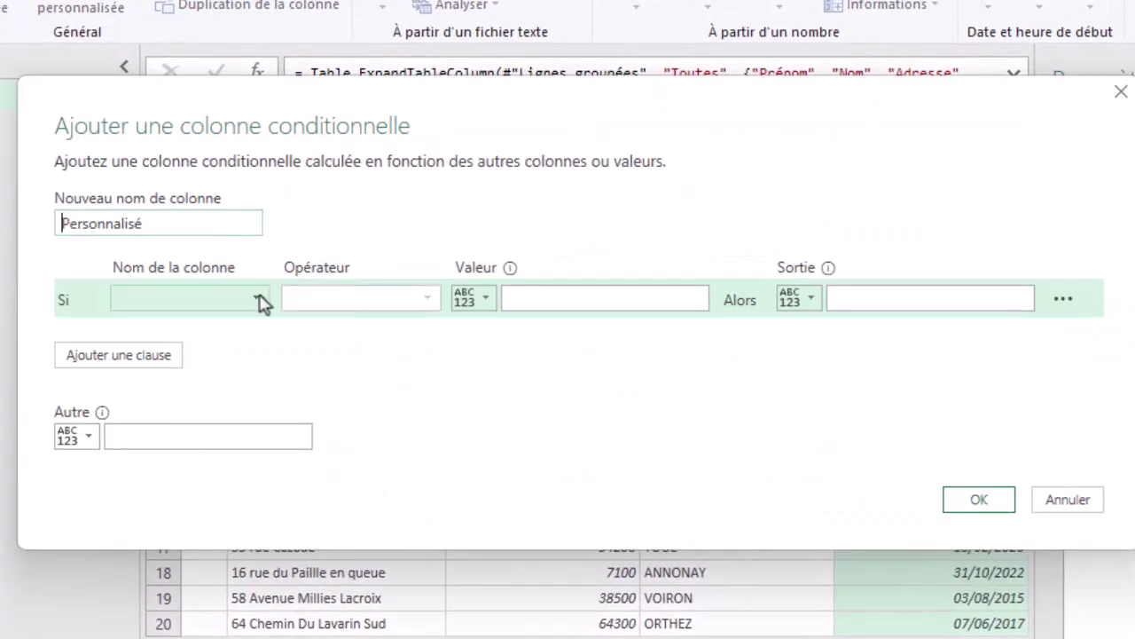
pyautogui.click(263, 297)
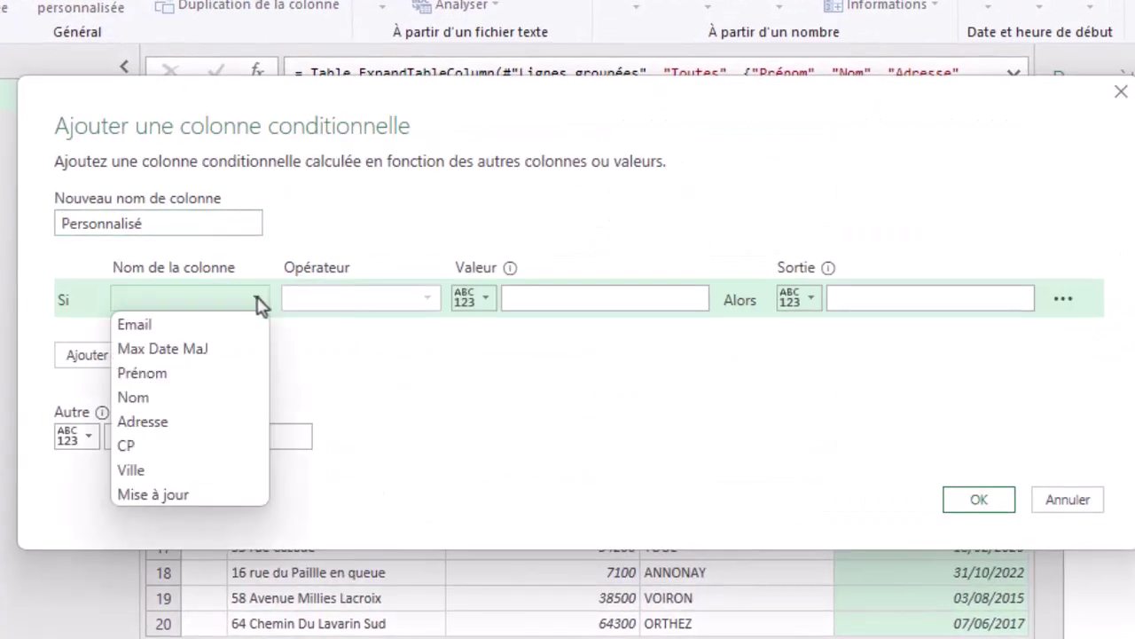
pyautogui.click(223, 353)
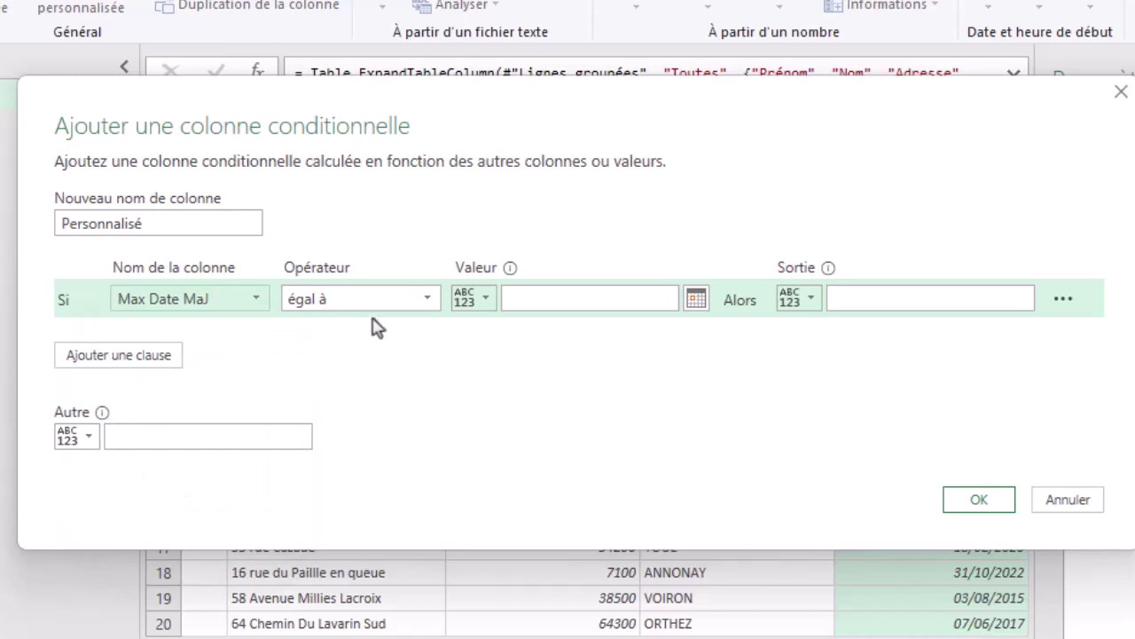
pyautogui.click(487, 302)
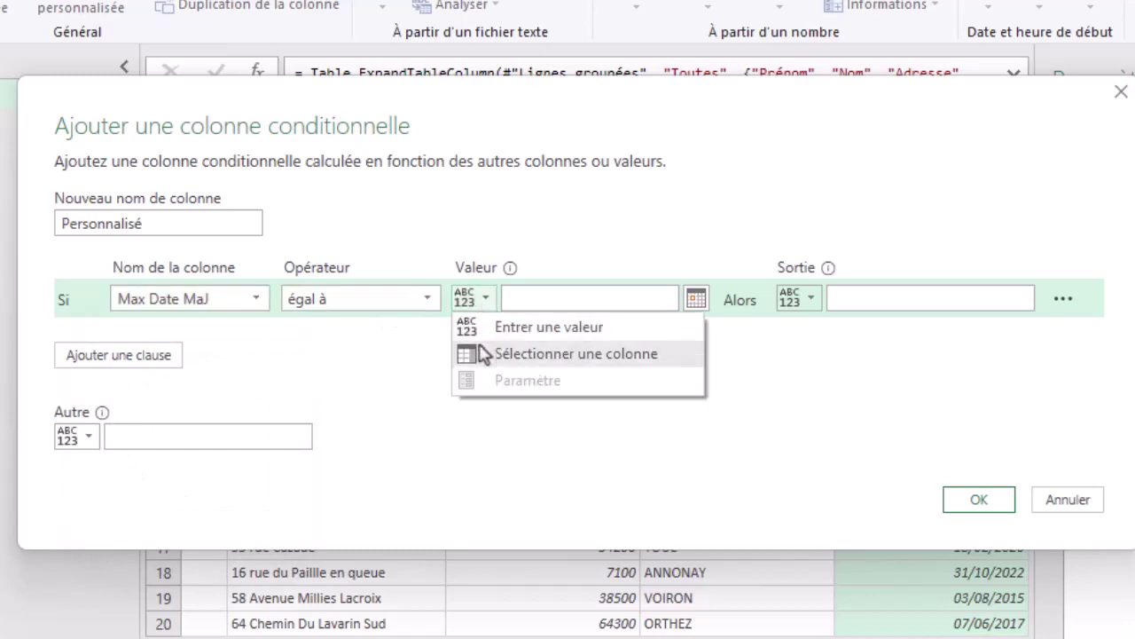
pyautogui.click(490, 353)
pyautogui.click(663, 306)
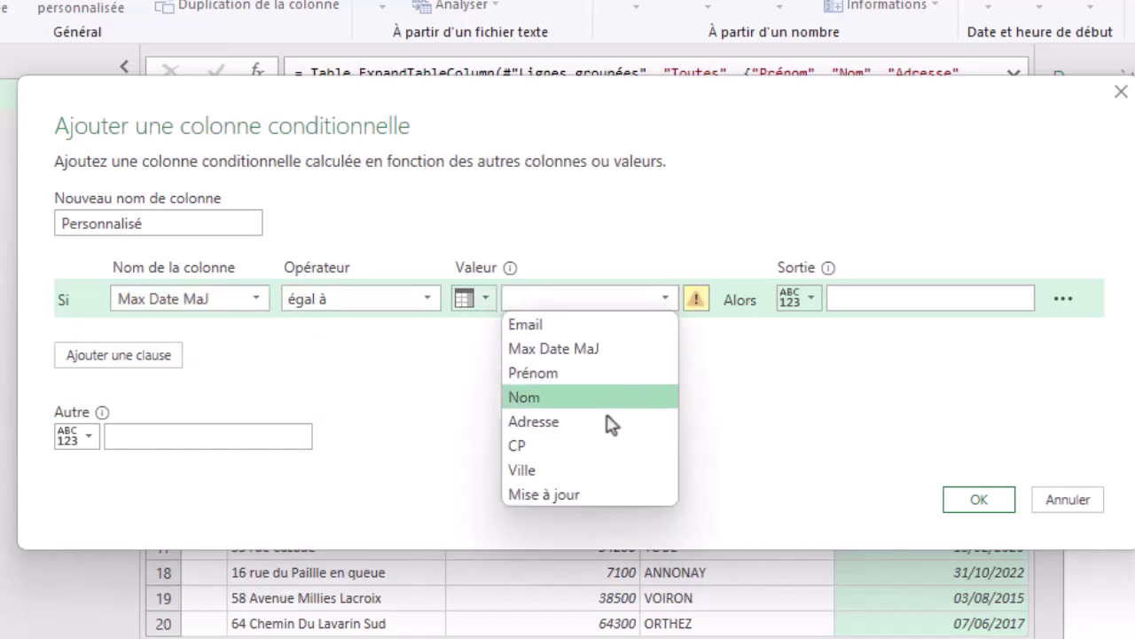
pyautogui.click(566, 494)
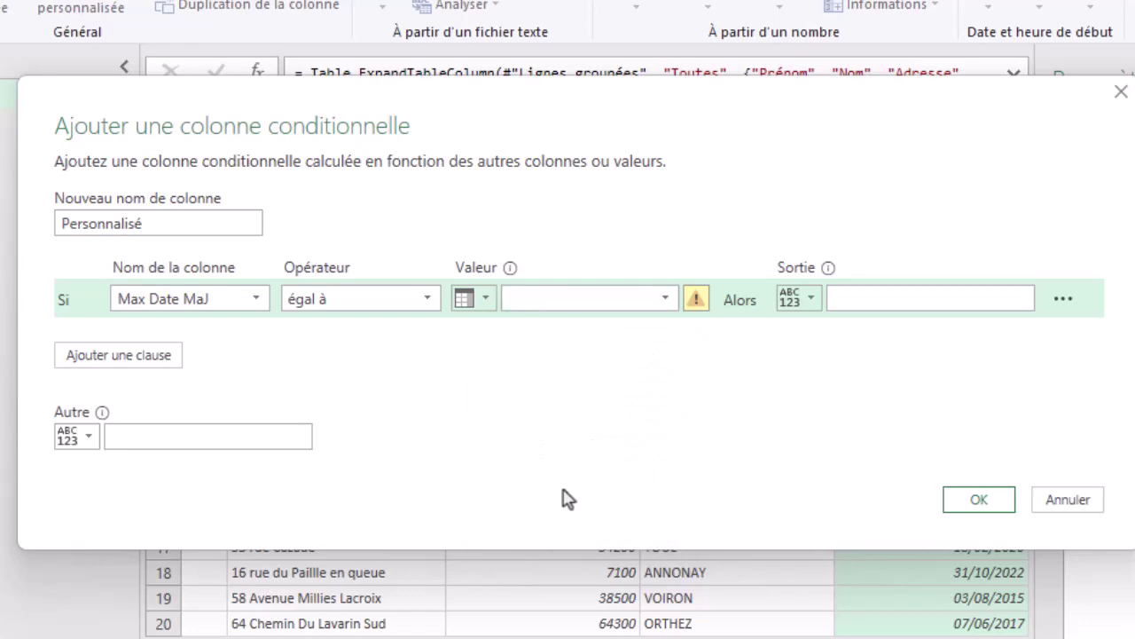
pyautogui.click(874, 301)
pyautogui.write('TRUE')
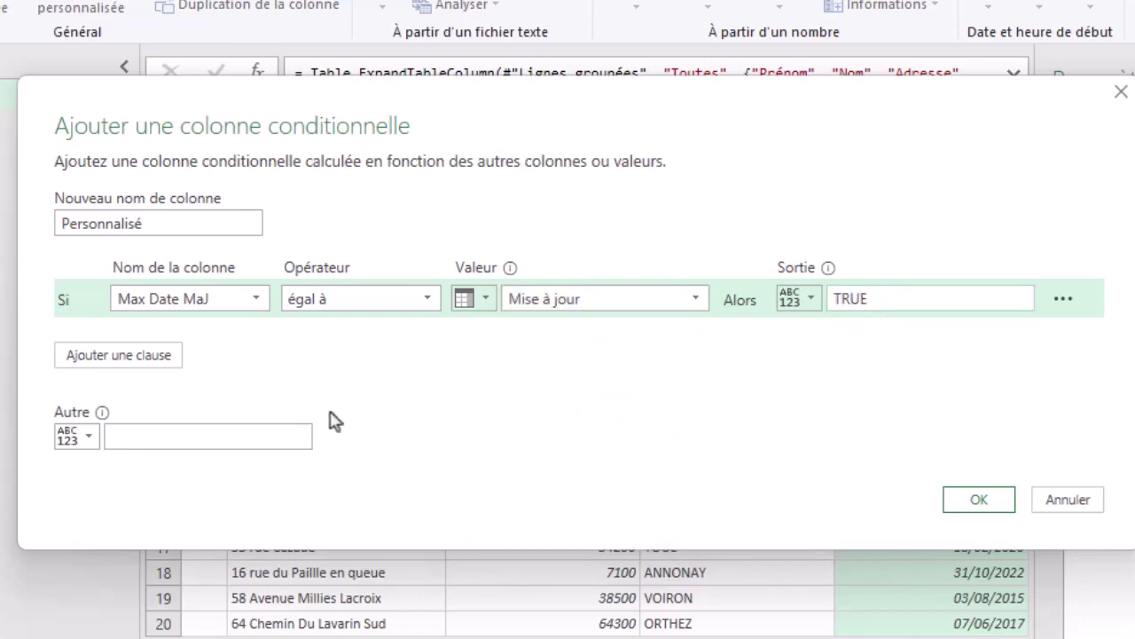
pyautogui.click(256, 426)
pyautogui.write('null')
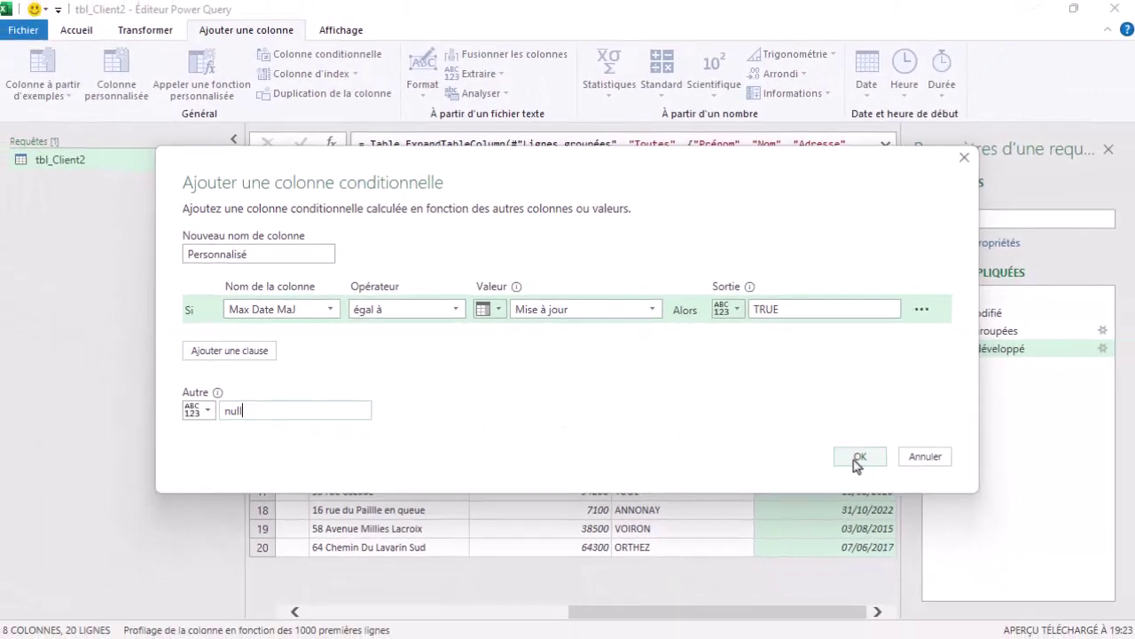
pyautogui.click(853, 459)
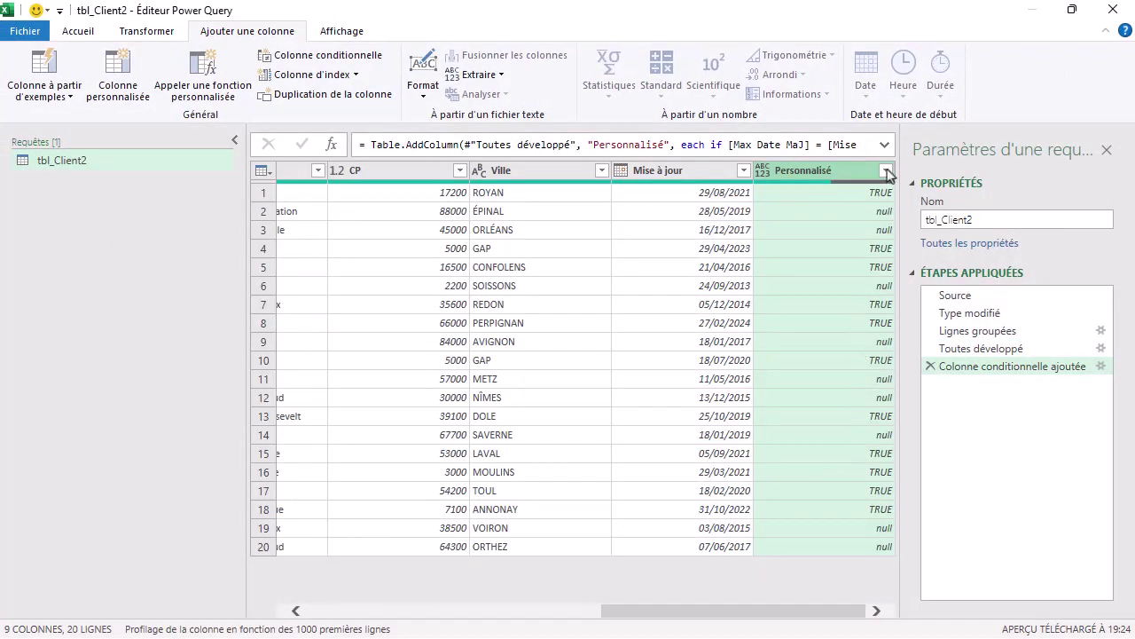
# Filter Personnalisé to exclude (null), leaving 11 rows, one per email.
pyautogui.click(886, 170)
pyautogui.click(635, 374)
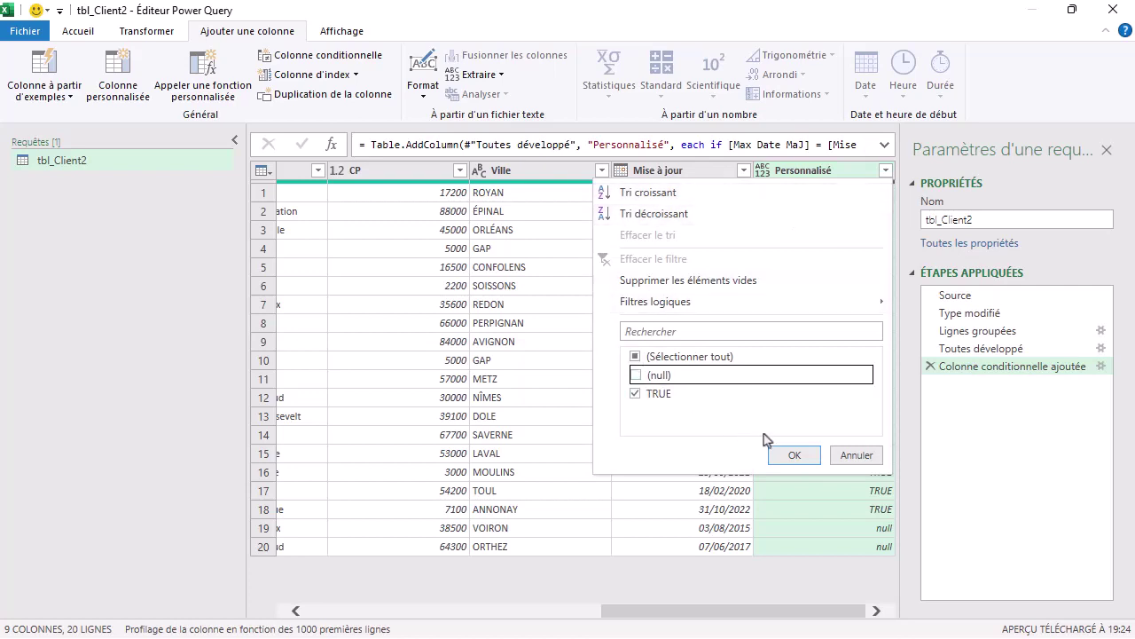
pyautogui.click(794, 455)
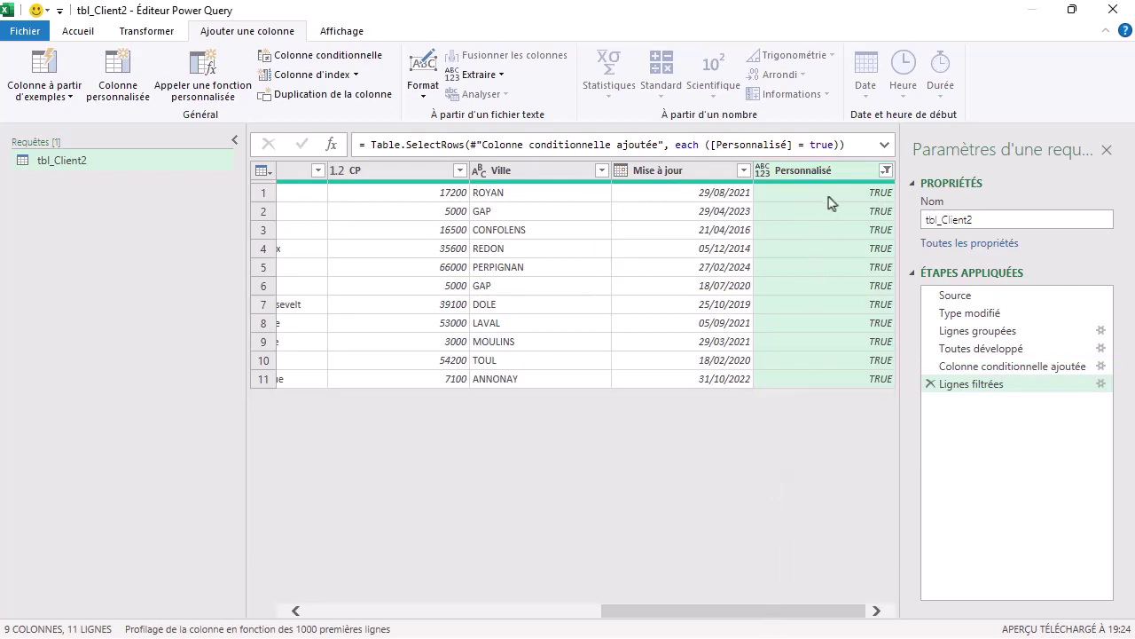
pyautogui.moveTo(762, 612); pyautogui.dragTo(468, 619)
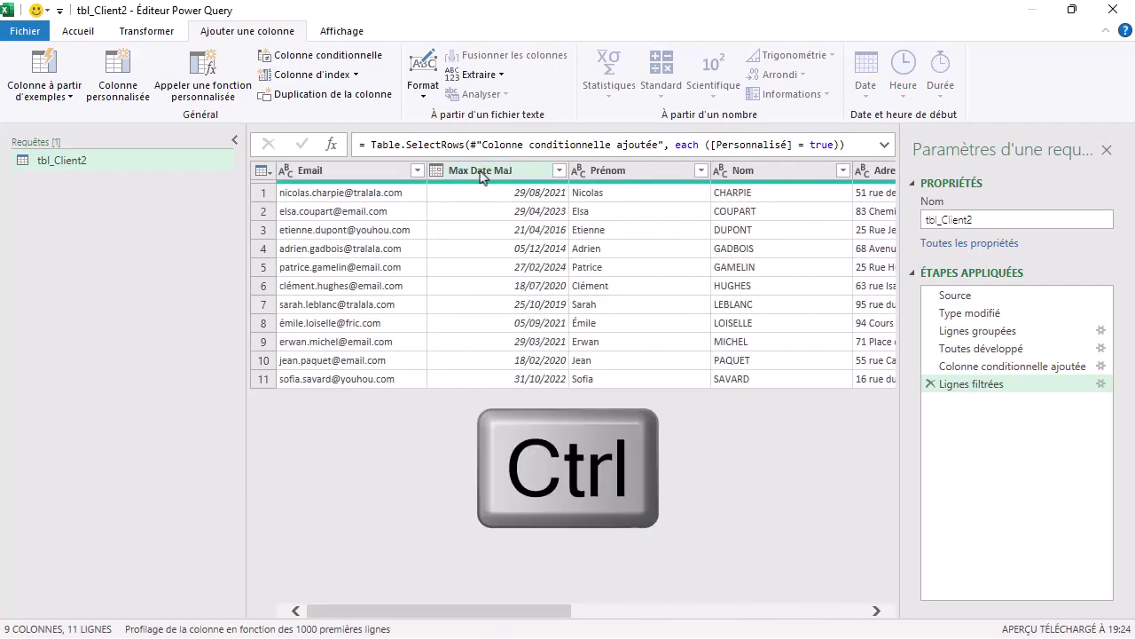
# Delete the Max Date MaJ and Personnalisé columns, keeping 7 columns.
pyautogui.keyDown('ctrl'); pyautogui.click(479, 176); pyautogui.keyUp('ctrl')
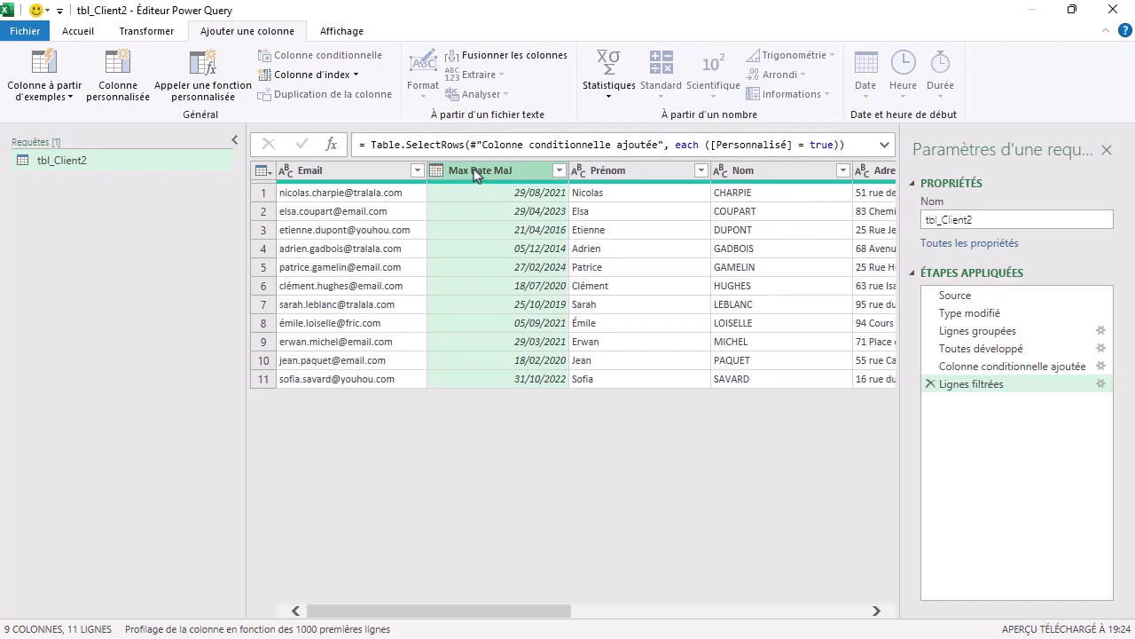
pyautogui.rightClick(476, 174)
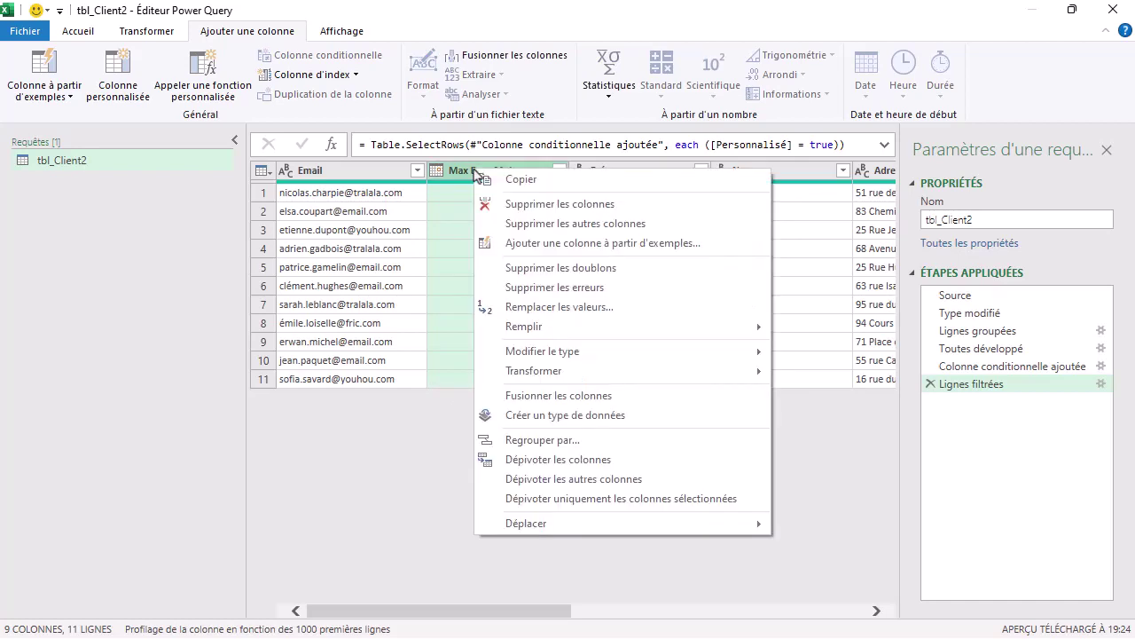
pyautogui.click(512, 204)
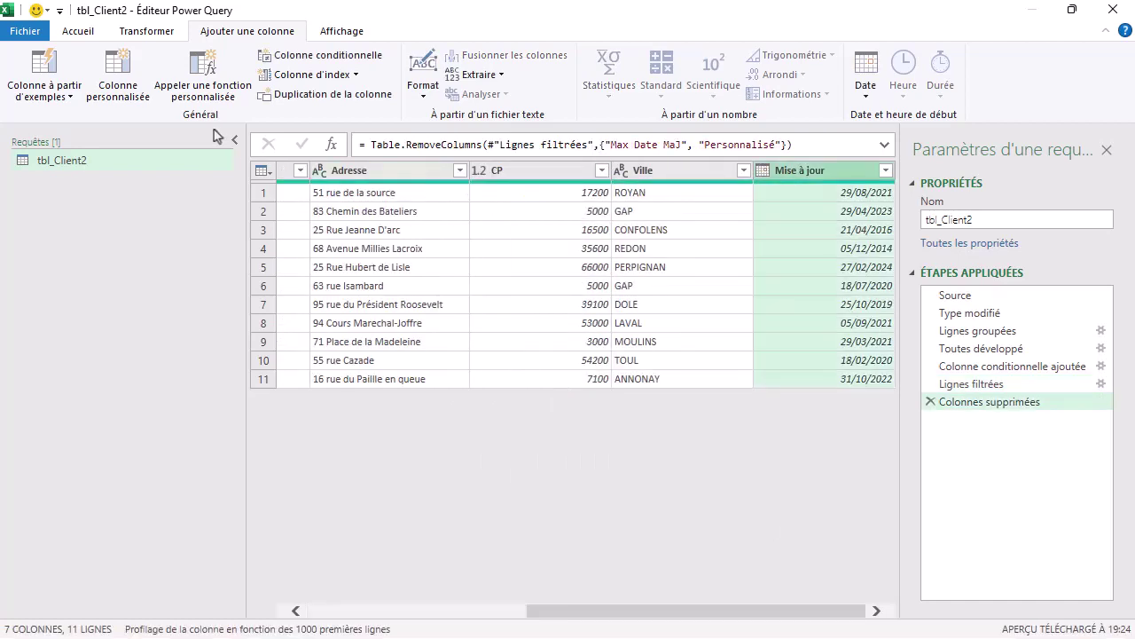
pyautogui.click(79, 33)
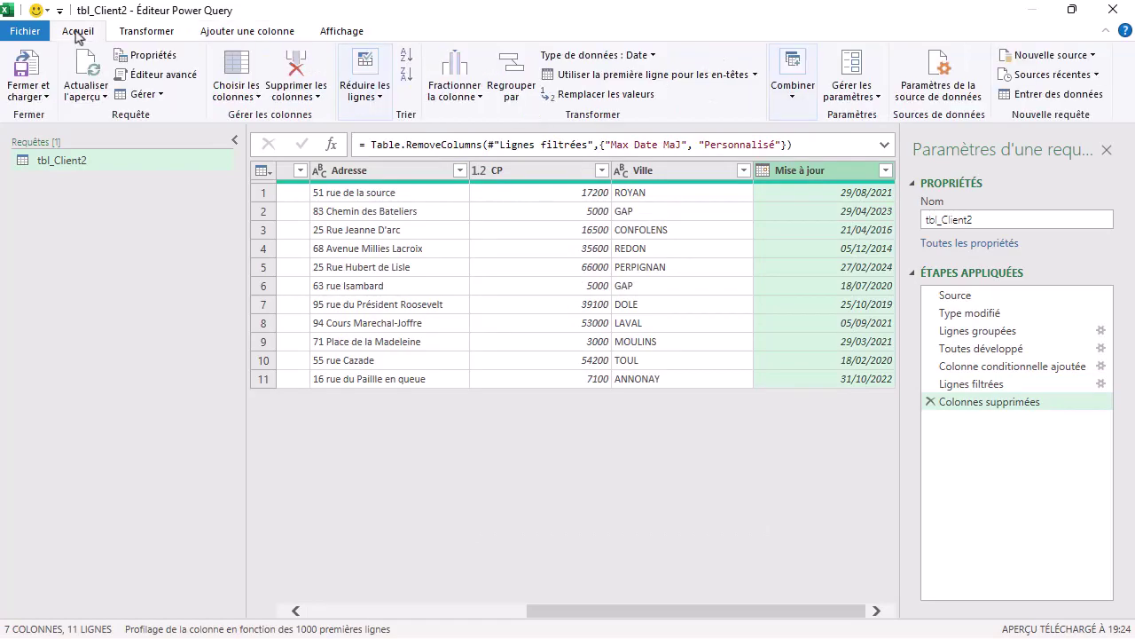
# Close and load the query so its 11 latest client records land on a new tbl_Client2 sheet.
pyautogui.click(40, 66)
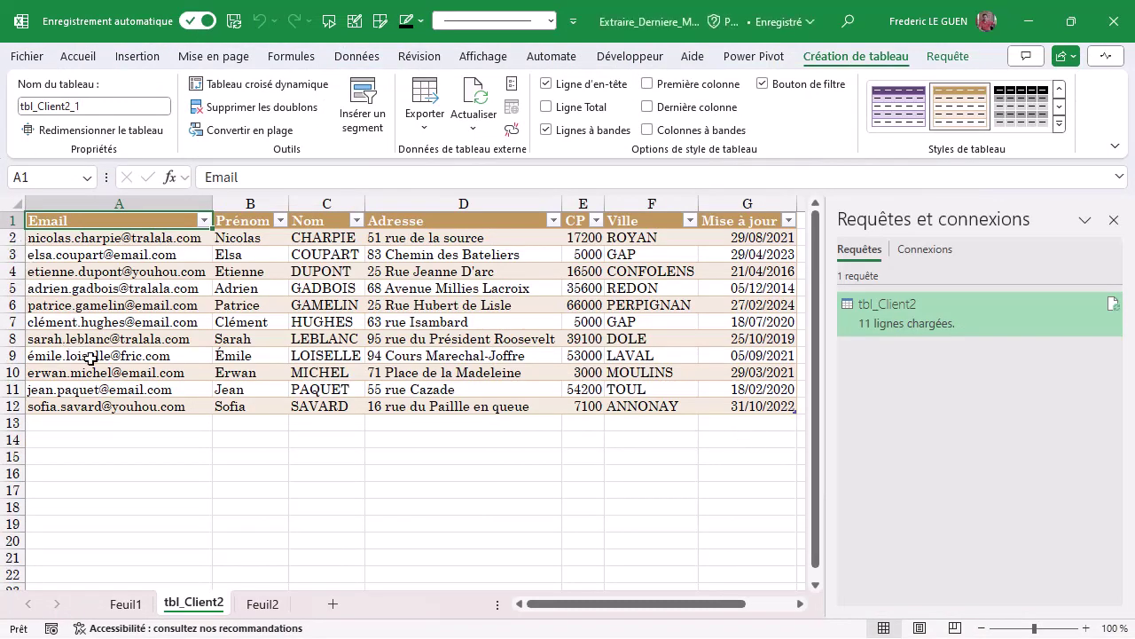
pyautogui.moveTo(551, 604); pyautogui.dragTo(592, 604)
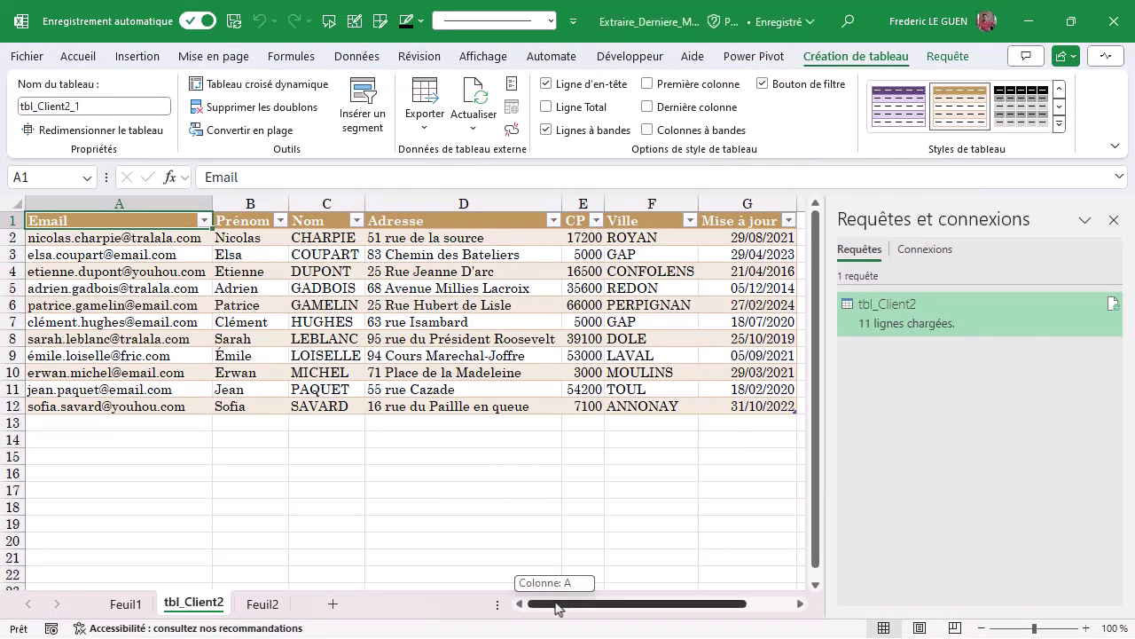